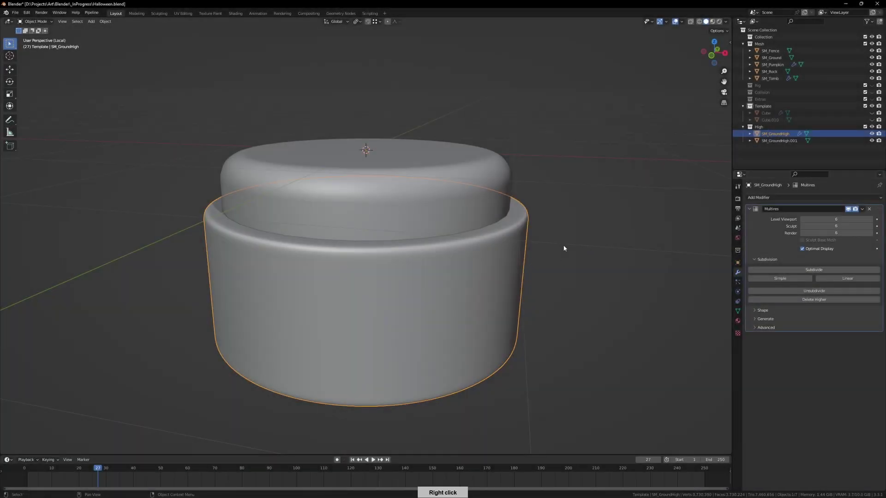
Save the file and switch the lower SM_GroundHigh cylinder to Sculpt Mode
middle_drag(535, 253, 483, 276)
key(Tab)
key(ctrl+s)
key(ctrl+Tab)
click(447, 281)
key(ctrl+Tab)
Choose the Orb_Slash_Curve brush for sculpting the cylinder
middle_drag(383, 296, 402, 312)
click(21, 31)
click(87, 89)
Try vertical and horizontal slash strokes on the cylinder's side wall, enlarging the brush radius to 101 px, and undo the strokes
drag(368, 387, 412, 260)
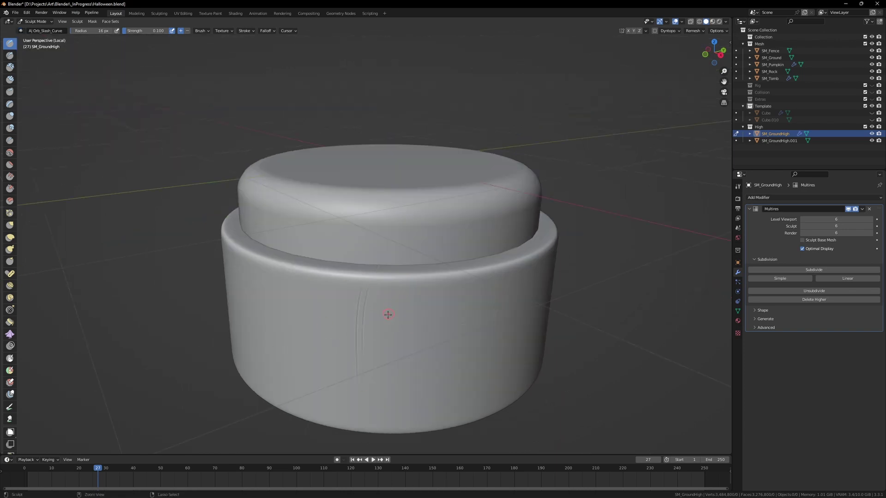
middle_drag(388, 315, 343, 297)
drag(300, 278, 500, 279)
key(f)
click(415, 275)
key(ctrl+z)
key(ctrl+z)
middle_drag(554, 236, 568, 230)
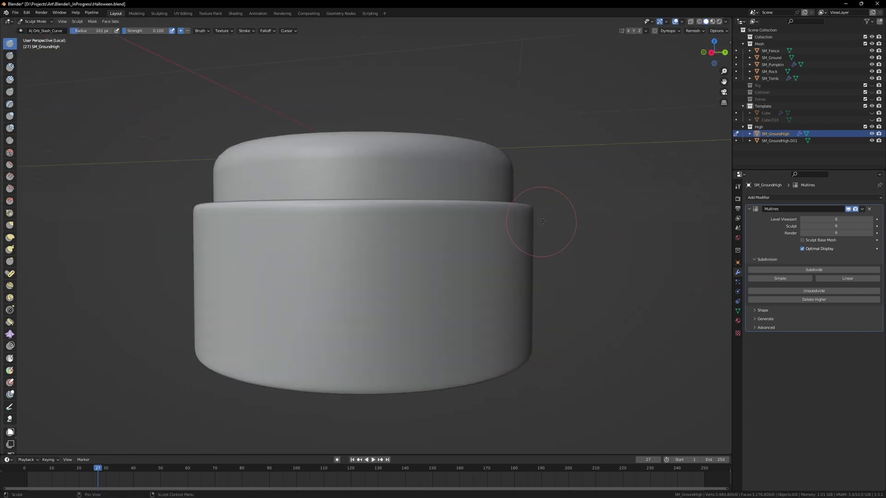
Rotate SM_GroundHigh 90° about the Y axis in Object Mode, apply all transforms and return to Sculpt Mode
key(ctrl+Tab)
click(473, 238)
key(KP_1)
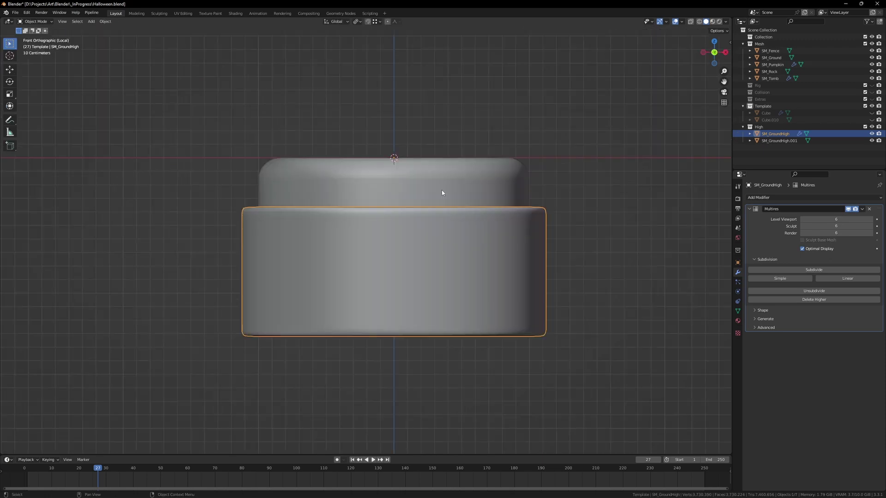
text(ry90)
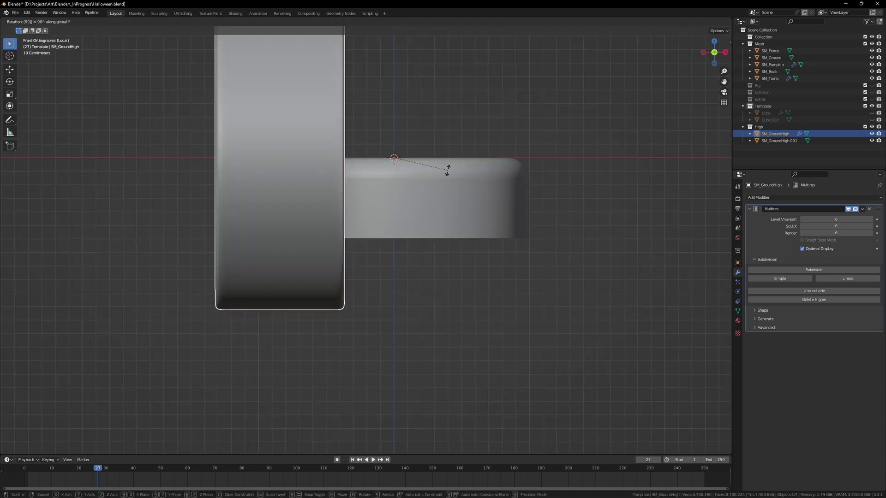
key(Return)
key(ctrl+a)
key(a)
key(ctrl+Tab)
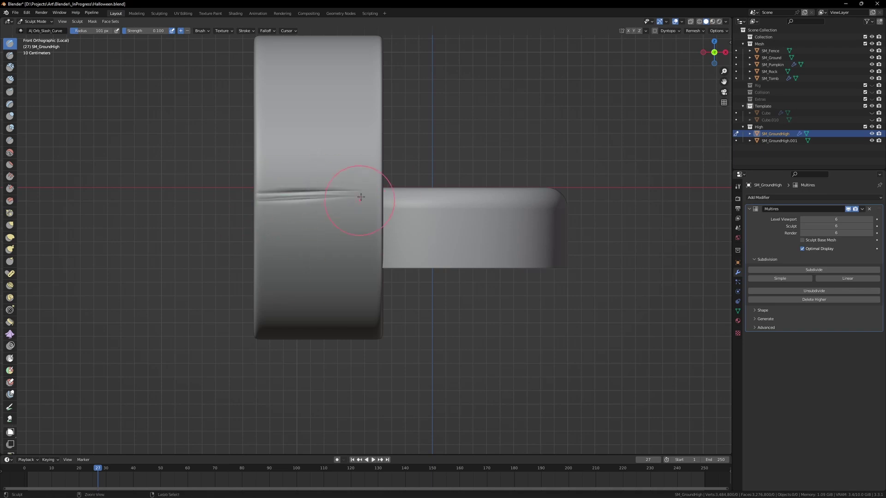
Try slash strokes across and along the rotated cylinder's side wall, and undo them
shift+middle_drag(284, 186, 358, 208)
key(ctrl+z)
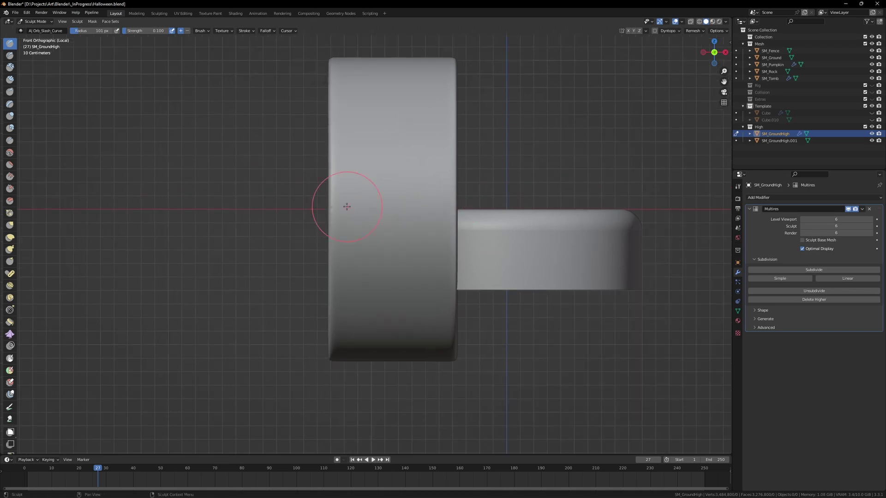
drag(392, 152, 404, 277)
key(ctrl+z)
key(ctrl+z)
key(ctrl+z)
key(ctrl+shift+z)
Set the brush radius to 67 px and carve a wavy crack across the full width of the side wall
ctrl+middle_drag(392, 185, 410, 196)
key(f)
click(395, 196)
drag(330, 206, 499, 176)
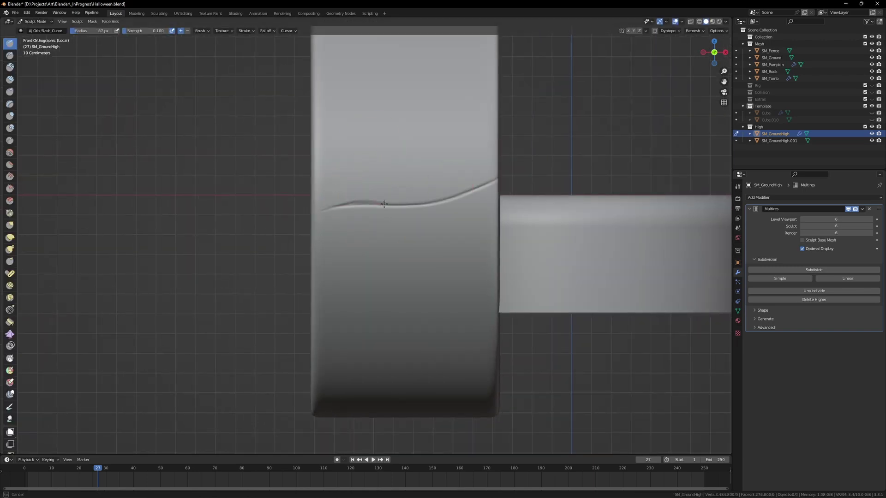
Carve a second curved crack across the side wall, undoing the stroke that does not fit
mouse_move(516, 159)
middle_down()
mouse_move(173, 179)
mouse_move(293, 166)
mouse_move(458, 181)
mouse_move(276, 207)
mouse_move(294, 222)
mouse_move(437, 198)
mouse_move(492, 206)
mouse_move(451, 189)
mouse_move(323, 296)
mouse_move(407, 195)
middle_up()
middle_drag(272, 231, 318, 253)
drag(346, 265, 570, 206)
key(ctrl+z)
mouse_move(554, 194)
middle_down()
mouse_move(525, 156)
mouse_move(459, 203)
mouse_move(449, 223)
middle_up()
scroll(524, 162, down, 3)
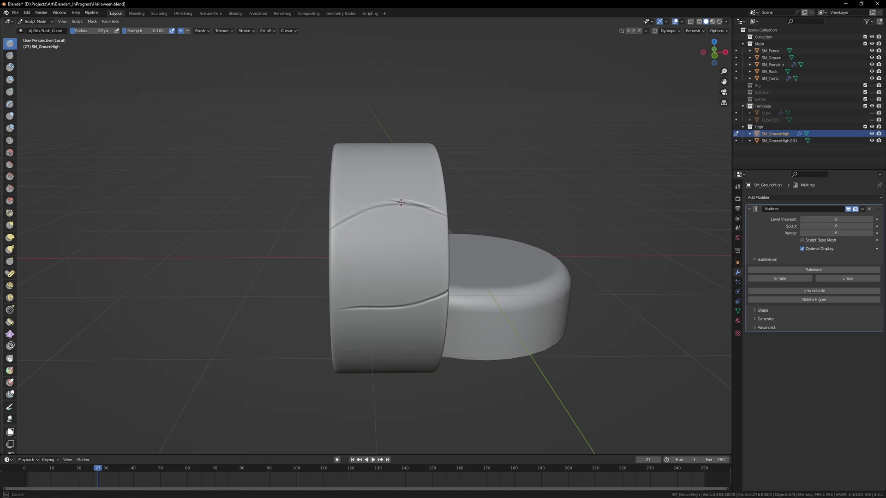
Try extending the upper crack over the rim onto the cylinder's flat face, and undo it
middle_drag(492, 184, 423, 196)
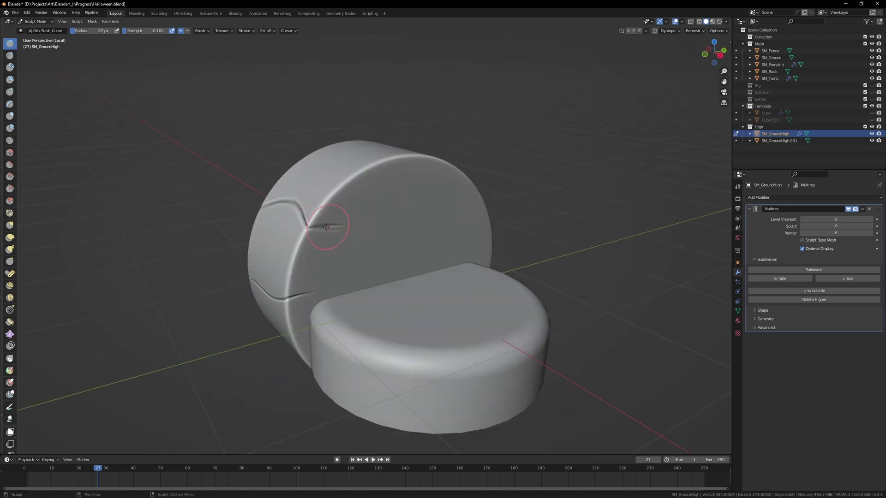
mouse_move(323, 235)
middle_down()
mouse_move(385, 237)
mouse_move(335, 227)
middle_up()
key(ctrl+z)
key(ctrl+z)
middle_drag(465, 198, 476, 191)
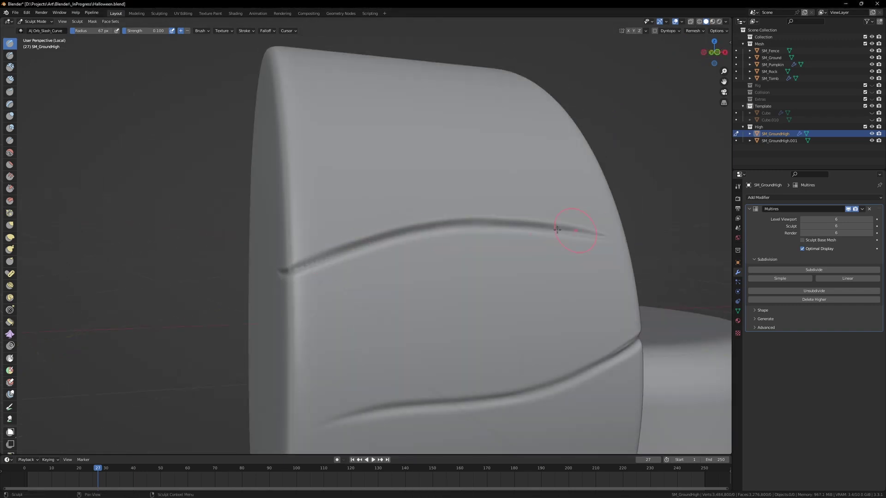
Carve another full-width crack further around the side wall, with a slanted branch splitting off it
mouse_move(478, 218)
ctrl+middle_down()
mouse_move(425, 337)
mouse_move(450, 292)
mouse_move(443, 272)
ctrl+middle_up()
drag(316, 264, 457, 264)
key(ctrl+z)
drag(287, 279, 470, 253)
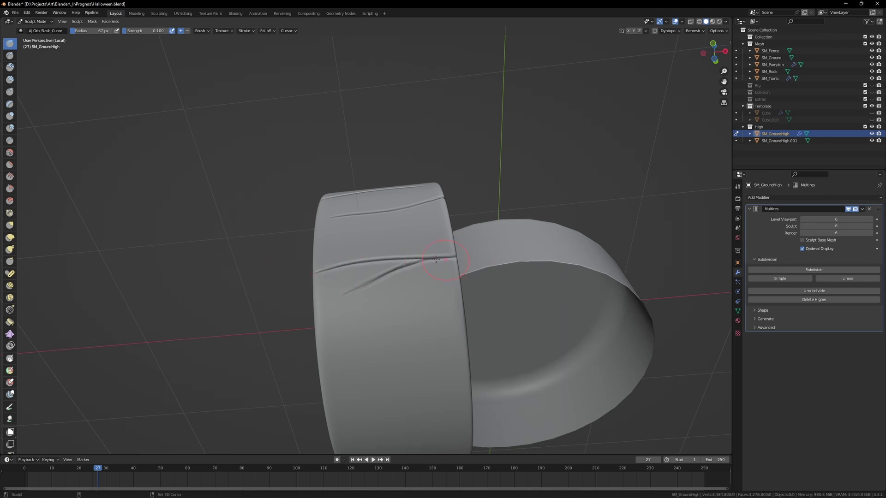
Carve short, thin cracks between the large ones on the side wall using a brush radius of 38 px
middle_drag(439, 259, 399, 307)
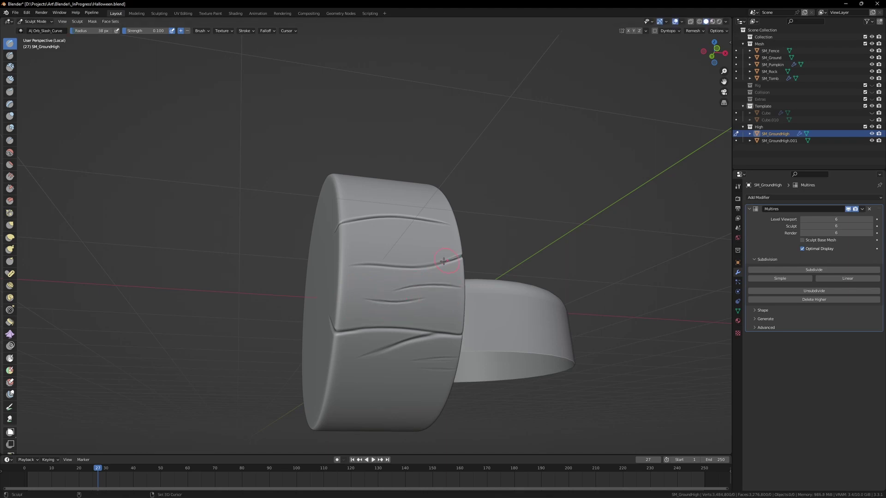
middle_drag(463, 255, 468, 320)
middle_drag(373, 318, 371, 219)
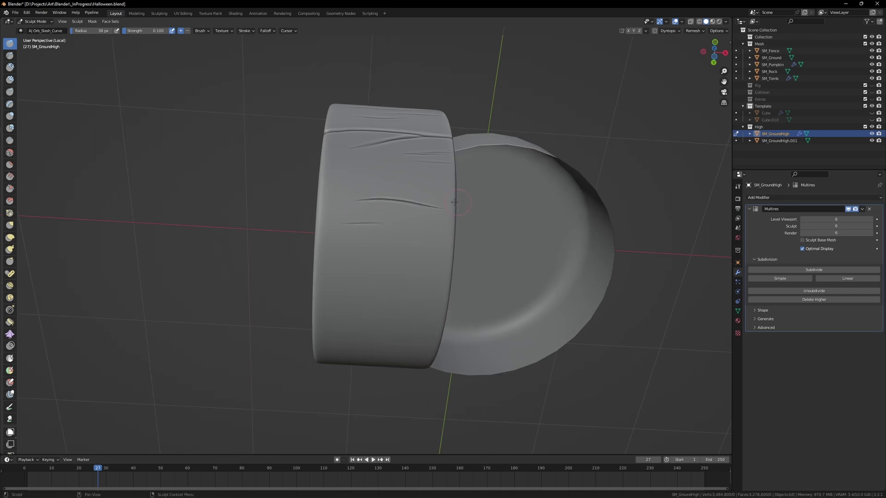
middle_drag(426, 205, 376, 237)
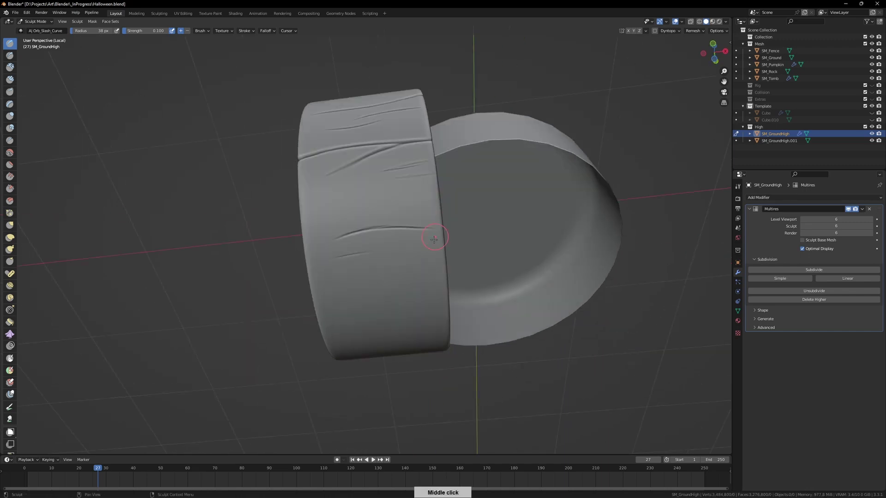
middle_drag(425, 223, 422, 201)
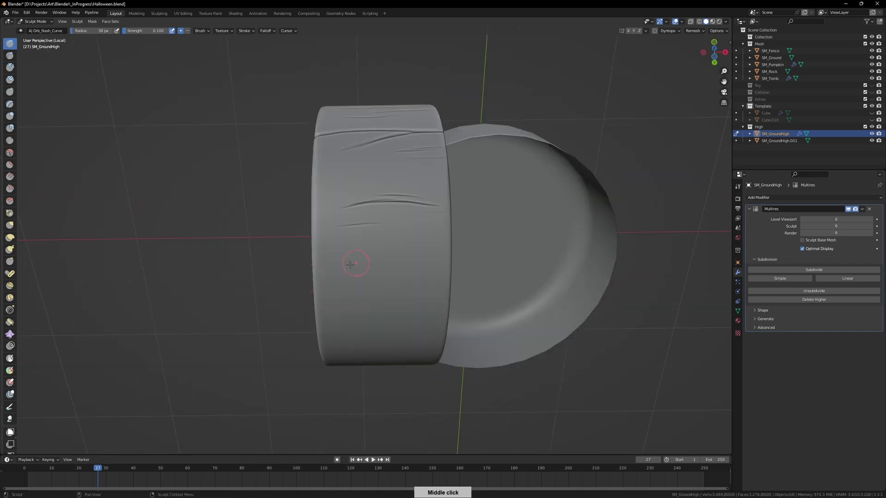
Carve and deepen a full-width crack further around the side wall using a brush radius of 55 px
middle_drag(426, 272, 429, 249)
drag(451, 251, 328, 263)
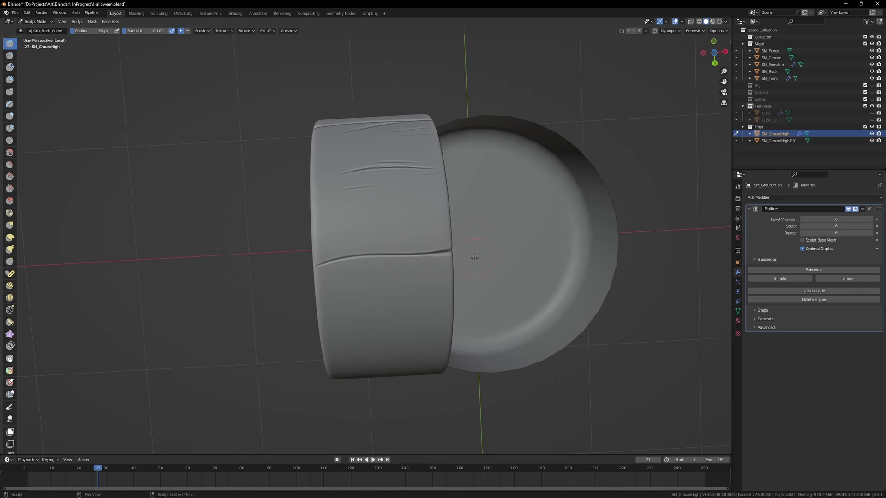
ctrl+middle_drag(490, 244, 495, 267)
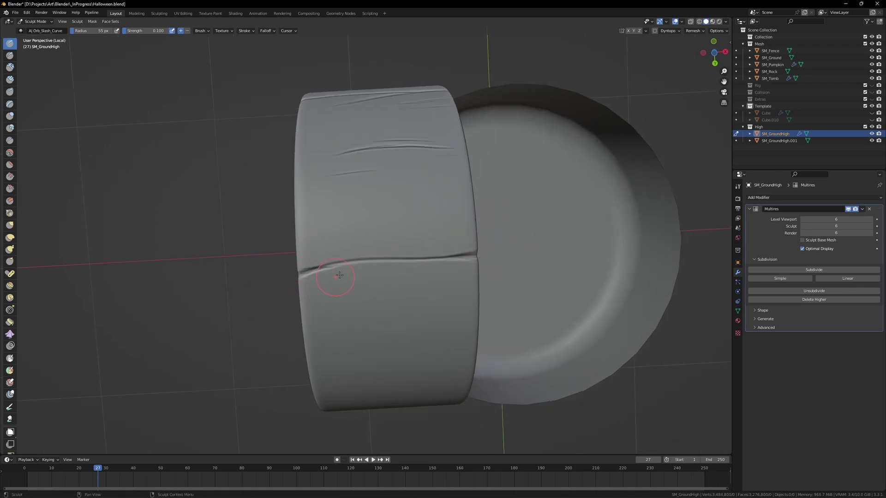
Extend the side wall cracks over the rim onto the outer flat face as short tapering cuts
middle_drag(273, 283, 346, 376)
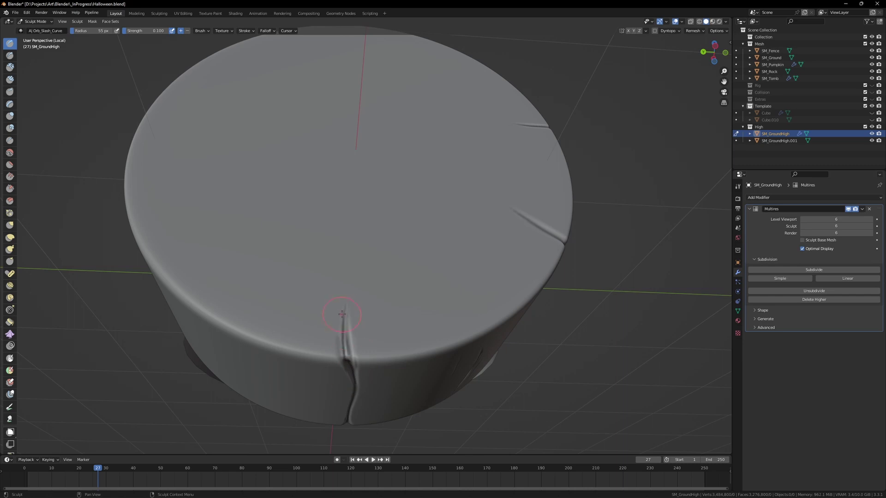
middle_drag(346, 313, 387, 286)
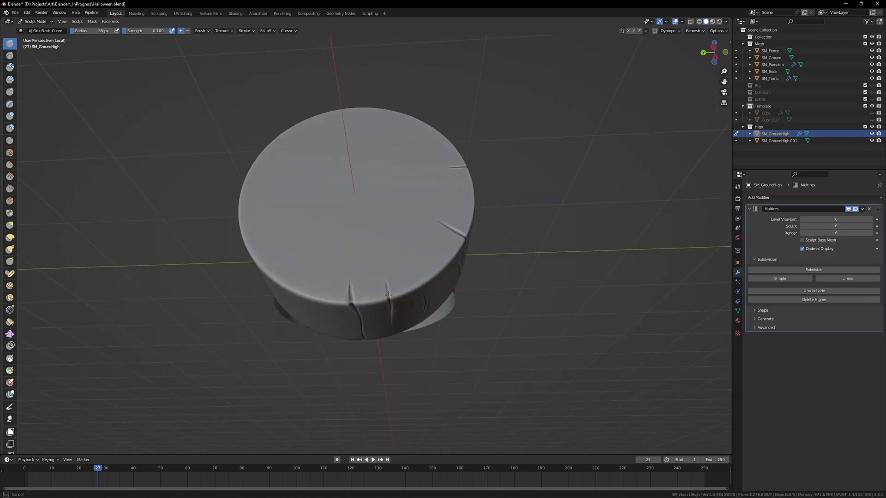
mouse_move(390, 318)
middle_down()
mouse_move(383, 252)
mouse_move(340, 263)
mouse_move(350, 174)
middle_up()
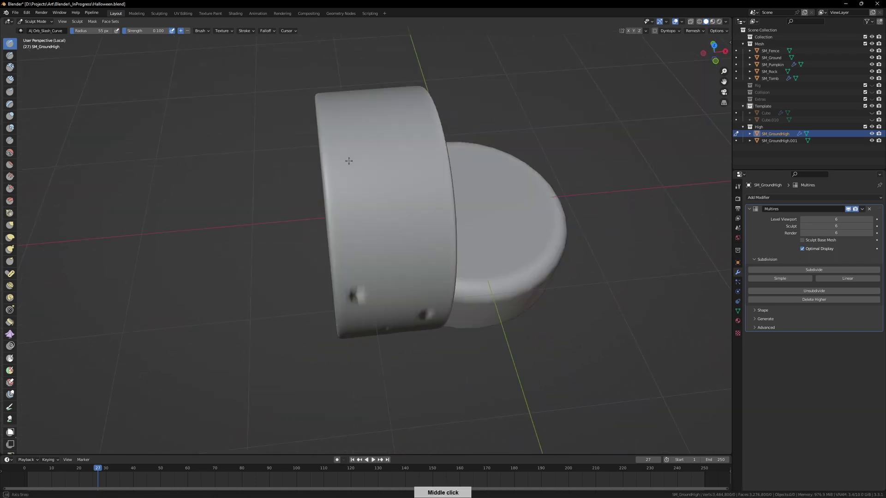
Carve thin angular cracks on the flat face and side wall with the Orb_Slash_01 brush
scroll(345, 164, up, 5)
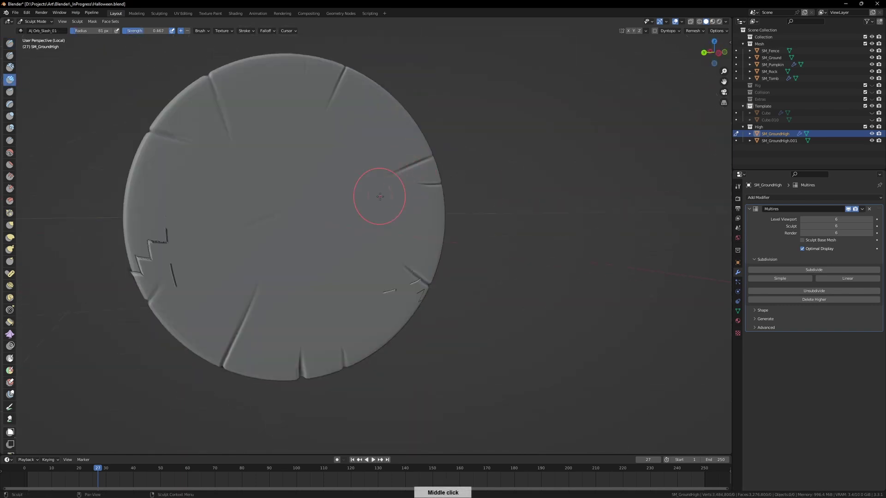
middle_drag(378, 194, 401, 205)
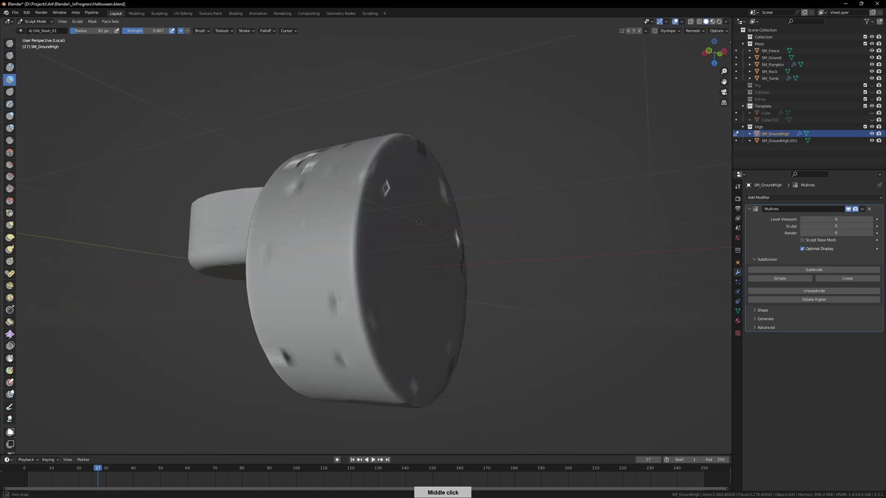
mouse_move(365, 258)
middle_down()
mouse_move(338, 297)
mouse_move(369, 274)
middle_up()
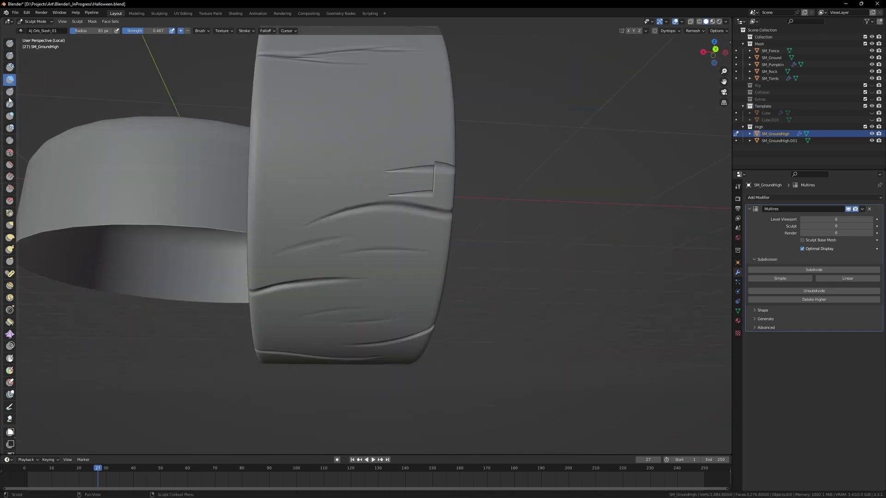
Try building up the area around the angular crack with the Clay Strips brush, and undo the strokes
click(11, 79)
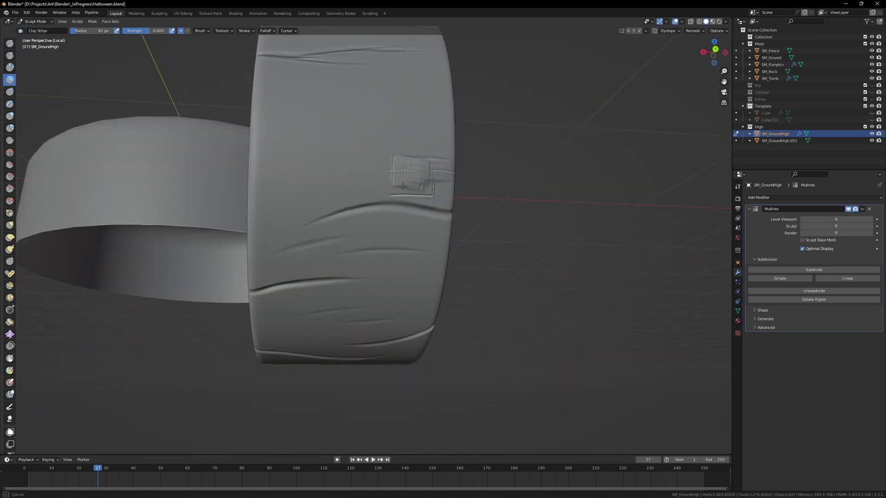
middle_drag(450, 191, 351, 194)
drag(164, 221, 155, 233)
key(ctrl+z)
key(ctrl+z)
Raise a rounded bump on the outer flat face near the rim with the Clay brush
middle_drag(208, 174, 258, 157)
click(10, 68)
drag(247, 219, 233, 234)
middle_drag(234, 233, 331, 208)
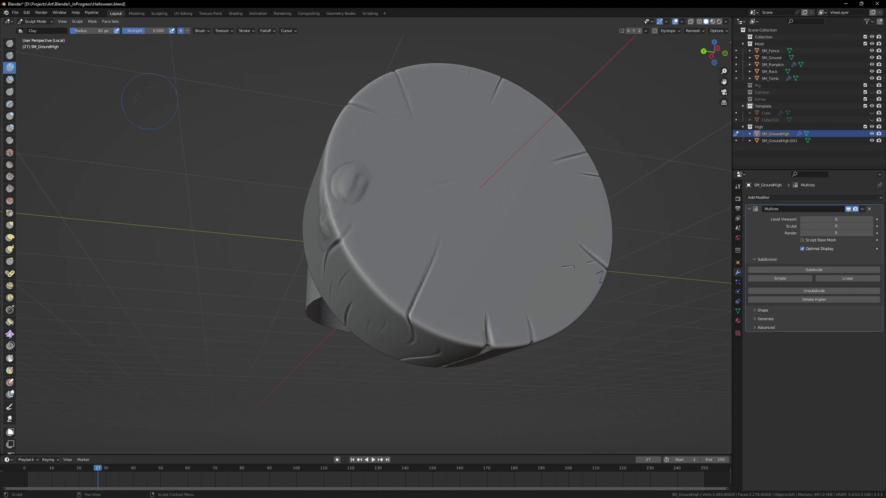
Scrape down the side wall and the rim edge with the Scrape/Peaks brush
key(shift+t)
drag(345, 204, 374, 188)
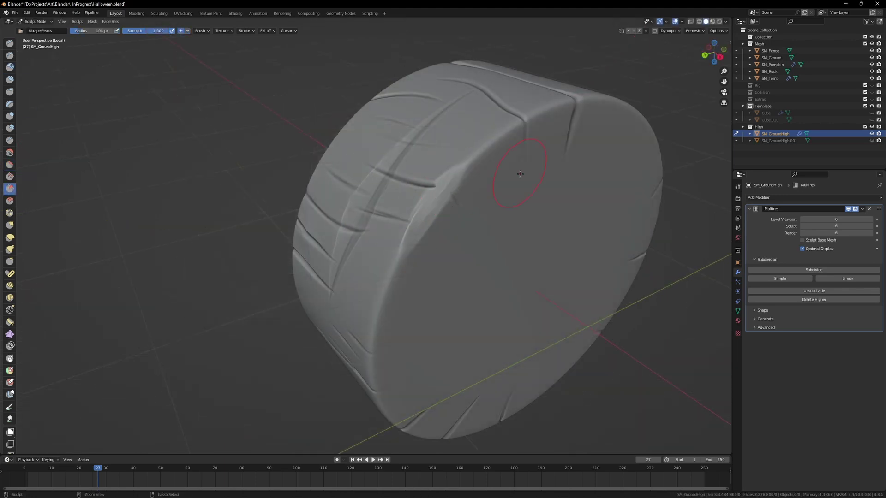
mouse_move(518, 174)
middle_down()
mouse_move(509, 195)
mouse_move(427, 175)
middle_up()
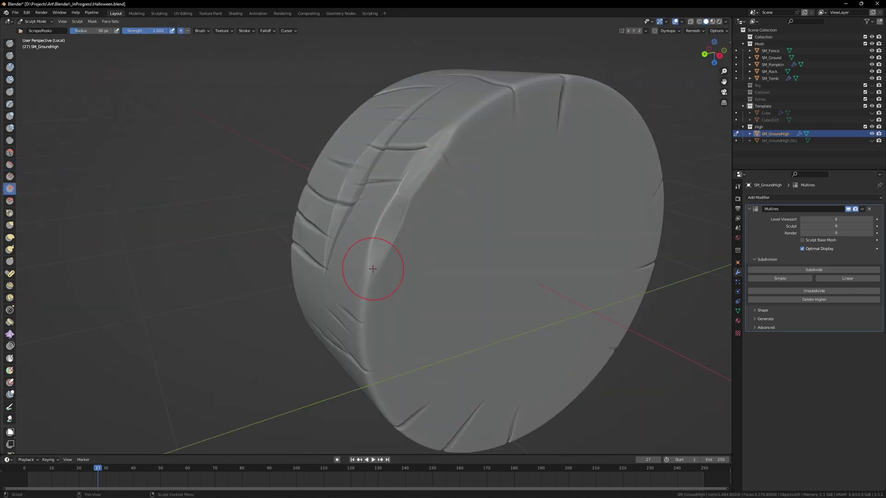
Choose the Orb_Flatten_EdgeProtect brush and flatten the first stretch of the outer rim into a bevel
click(21, 30)
click(62, 50)
middle_drag(370, 293, 393, 172)
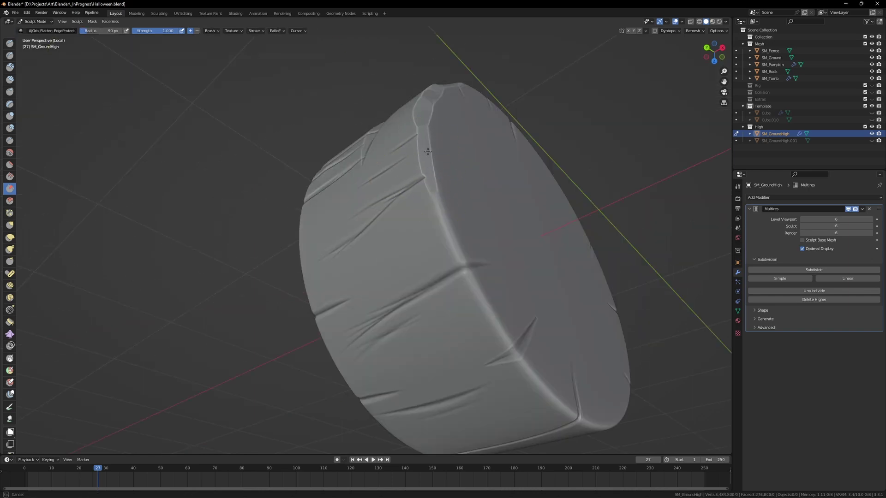
mouse_move(465, 311)
middle_down()
mouse_move(503, 184)
mouse_move(481, 213)
middle_up()
mouse_move(449, 236)
mouse_down()
mouse_move(545, 182)
mouse_move(569, 155)
mouse_up()
Continue beveling the outer rim around the cylinder with the edge-protecting flatten brush
mouse_move(609, 119)
middle_down()
mouse_move(405, 169)
mouse_move(560, 257)
mouse_move(358, 137)
mouse_move(396, 256)
mouse_move(323, 184)
middle_up()
mouse_move(304, 138)
middle_down()
mouse_move(350, 208)
mouse_move(242, 278)
middle_up()
drag(281, 190, 357, 129)
middle_drag(429, 120, 322, 203)
drag(300, 182, 325, 222)
Switch to another brush preset and make small touch-ups along the rim
click(20, 30)
click(60, 56)
drag(300, 191, 301, 193)
middle_drag(384, 148, 277, 228)
drag(277, 227, 281, 222)
mouse_move(328, 189)
middle_down()
mouse_move(405, 208)
mouse_move(409, 149)
mouse_move(275, 294)
mouse_move(415, 238)
mouse_move(352, 119)
mouse_move(295, 55)
mouse_move(281, 69)
middle_up()
Return to the Orb_Flatten_EdgeProtect brush and flatten the next stretch of the rim
click(21, 31)
click(58, 47)
middle_drag(318, 250, 245, 173)
mouse_move(236, 174)
mouse_down()
mouse_move(221, 178)
mouse_move(155, 260)
mouse_up()
middle_drag(155, 260, 295, 125)
Set the flatten brush radius to 79 px and finish beveling the rest of the outer rim
key(f)
click(229, 179)
mouse_move(202, 253)
middle_down()
mouse_move(206, 138)
mouse_move(317, 131)
middle_up()
middle_drag(337, 214, 241, 198)
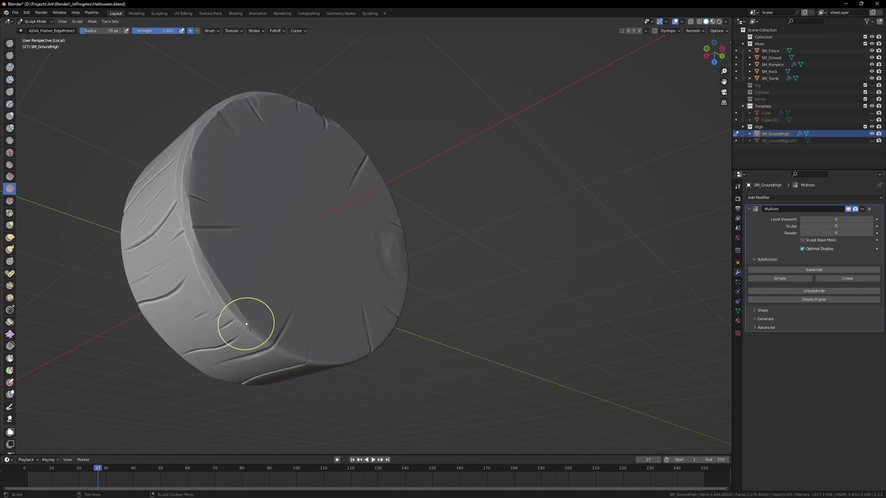
middle_drag(237, 252, 216, 333)
middle_drag(323, 302, 279, 356)
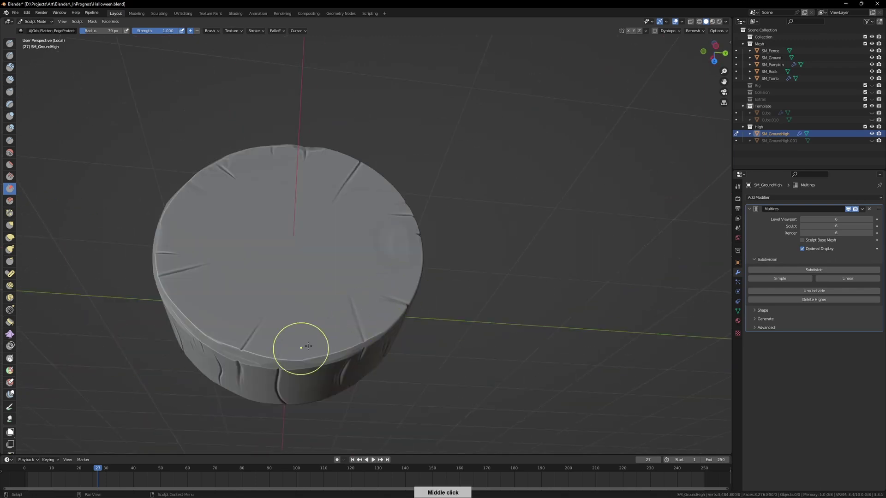
middle_drag(350, 344, 352, 197)
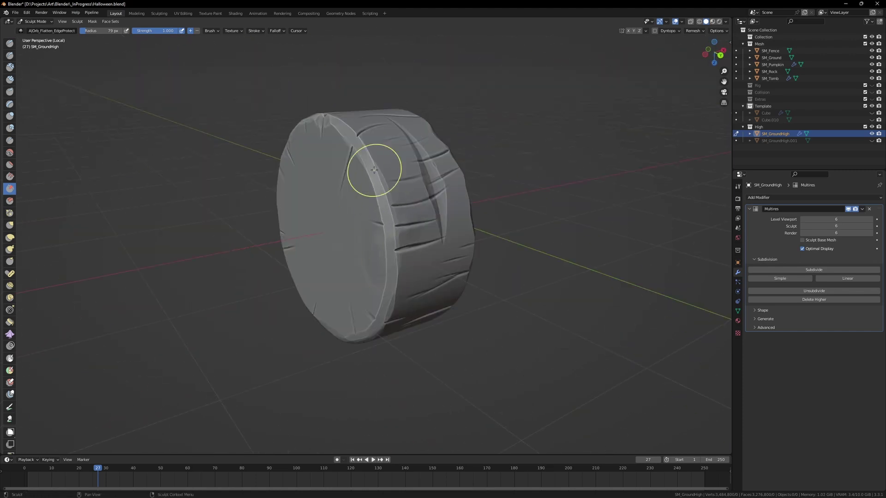
middle_drag(355, 146, 379, 353)
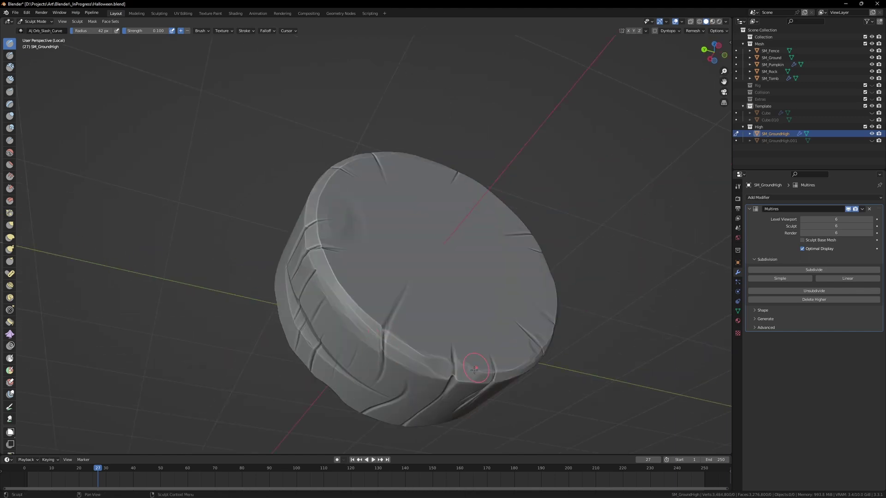
Recut the cracks across the beveled rim with the Orb_Slash_Curve brush at 42 px and save the file
middle_drag(455, 368, 466, 176)
middle_drag(365, 184, 216, 258)
key(ctrl+s)
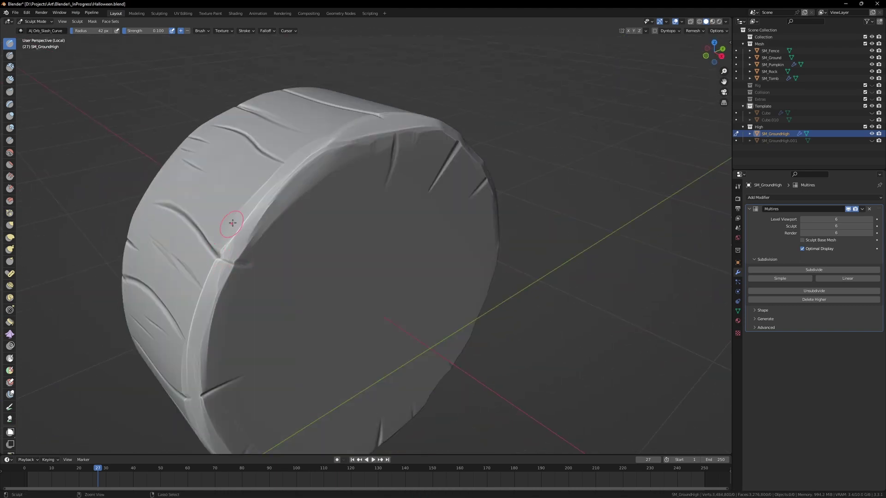
middle_drag(264, 228, 280, 171)
scroll(305, 205, down, 2)
middle_drag(295, 206, 264, 208)
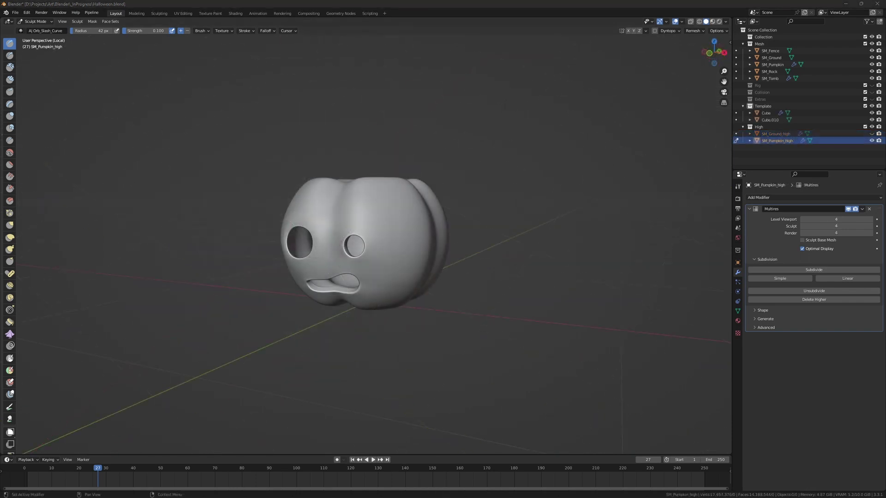
Switch to the Orb_Flatten_EdgeProtect brush and adjust its strength and radius for trial strokes on the pumpkin's front
shift+middle_drag(420, 227, 474, 248)
click(10, 188)
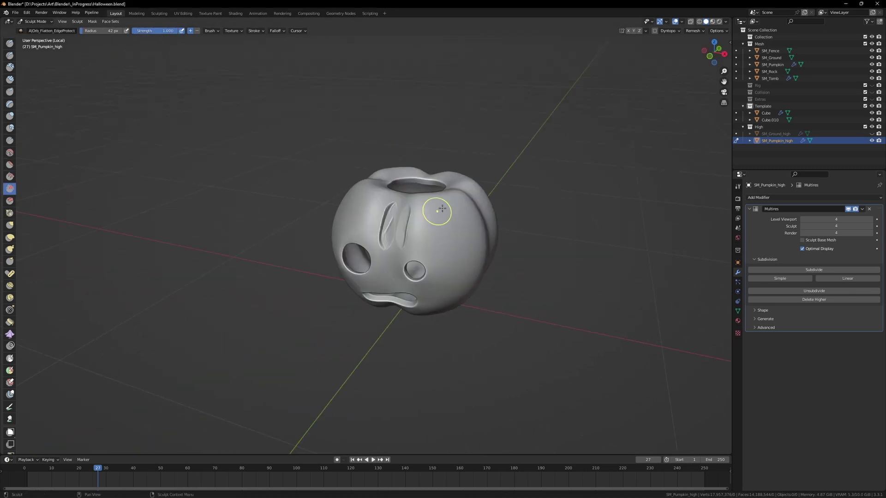
key(shift+f)
mouse_move(442, 201)
ctrl+middle_down()
mouse_move(457, 235)
mouse_move(416, 242)
mouse_move(424, 243)
mouse_move(351, 213)
ctrl+middle_up()
click(478, 235)
key(f)
click(421, 240)
mouse_move(395, 257)
middle_down()
mouse_move(340, 237)
mouse_move(366, 236)
mouse_move(526, 171)
mouse_move(403, 229)
middle_up()
key(shift+z)
key(shift+z)
Try flattening the pumpkin's side lobe with the Orb_Flatten_EdgeProtect brush at 66 px radius and full strength
key(f)
click(465, 260)
mouse_move(465, 260)
ctrl+middle_down()
mouse_move(306, 325)
mouse_move(312, 337)
ctrl+middle_up()
key(f)
click(448, 269)
click(20, 31)
drag(400, 242, 379, 256)
mouse_move(378, 256)
middle_down()
mouse_move(411, 251)
mouse_move(348, 295)
mouse_move(343, 318)
middle_up()
key(f)
click(323, 263)
key(shift+f)
click(338, 268)
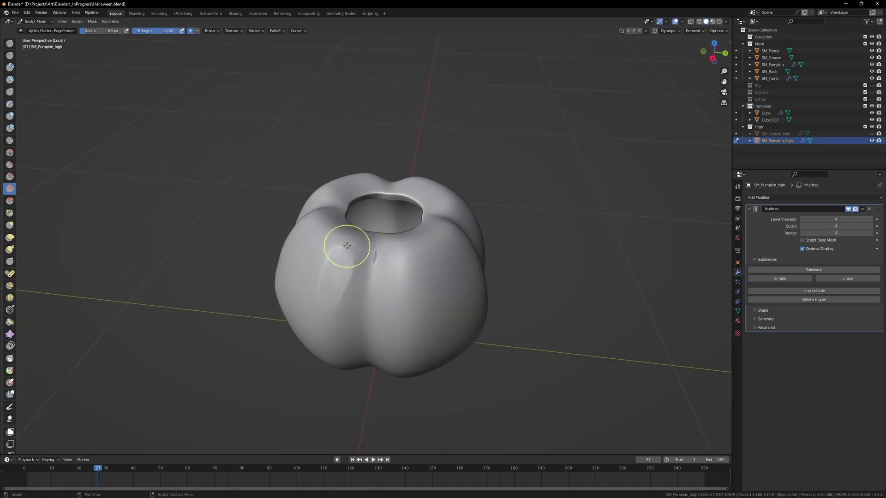
Scrape flat facets into the upper side lobe with the Scrape/Peaks brush at 97 px and strength 2.000
middle_drag(331, 263, 399, 252)
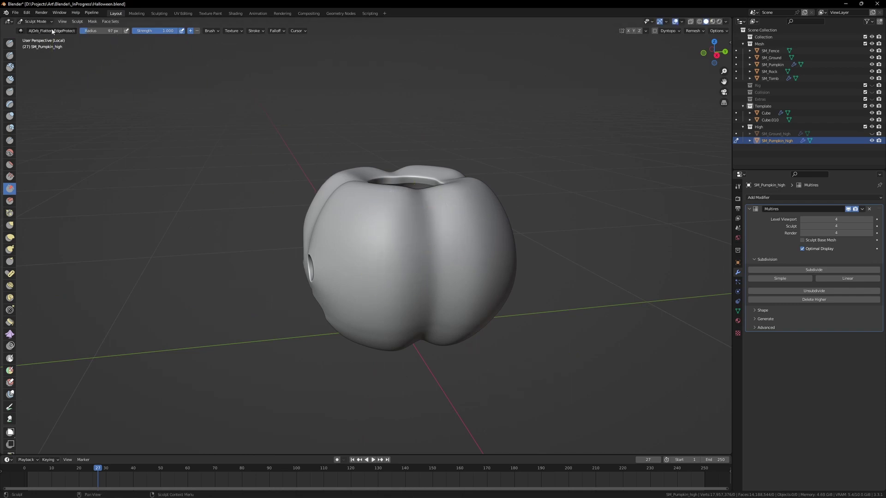
drag(407, 244, 407, 232)
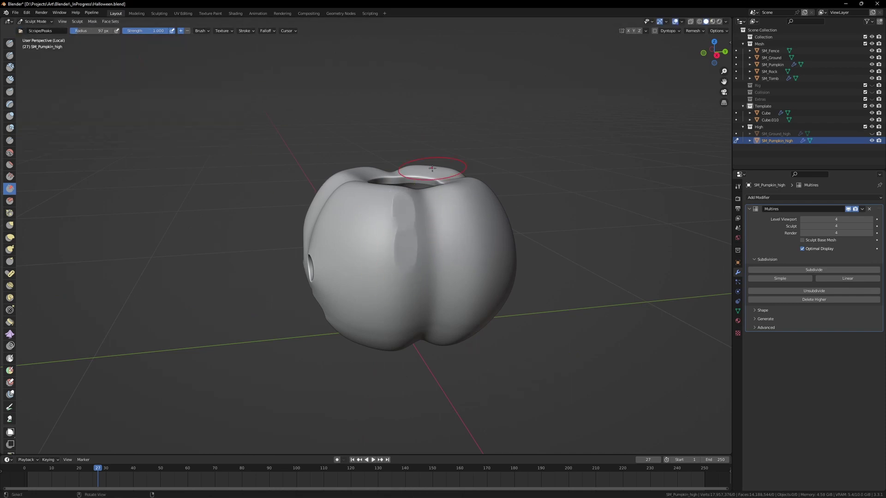
middle_drag(433, 169, 433, 261)
drag(433, 268, 425, 244)
middle_drag(446, 254, 362, 326)
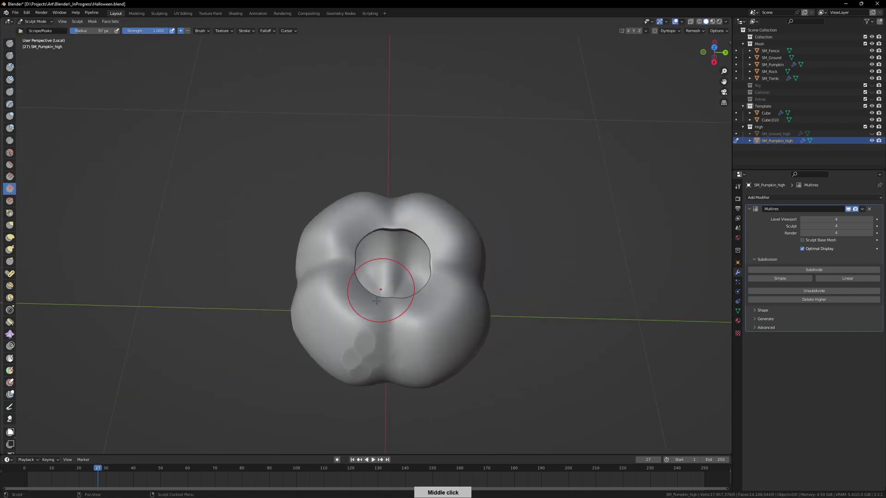
drag(363, 326, 328, 291)
mouse_move(342, 318)
middle_down()
mouse_move(346, 263)
mouse_move(382, 213)
middle_up()
Enlarge the Scrape/Peaks brush to 168 px and scrape facets down the side lobe and across to its neighbour
key(f)
click(360, 267)
key(shift+f)
click(358, 267)
drag(382, 213, 386, 158)
middle_drag(376, 172, 393, 189)
drag(392, 193, 409, 287)
middle_drag(409, 287, 457, 270)
key(f)
click(482, 201)
drag(441, 216, 452, 205)
middle_drag(459, 229, 386, 186)
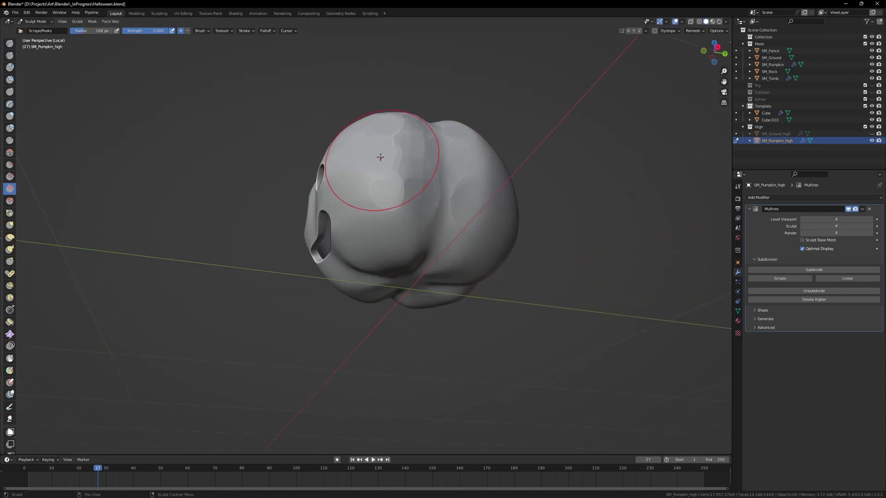
Scrape more facets over the lower part and front edge of the same side lobe
middle_drag(389, 153, 385, 261)
drag(385, 261, 386, 253)
middle_drag(386, 253, 402, 171)
drag(401, 171, 390, 200)
middle_drag(390, 200, 406, 235)
middle_drag(375, 171, 459, 261)
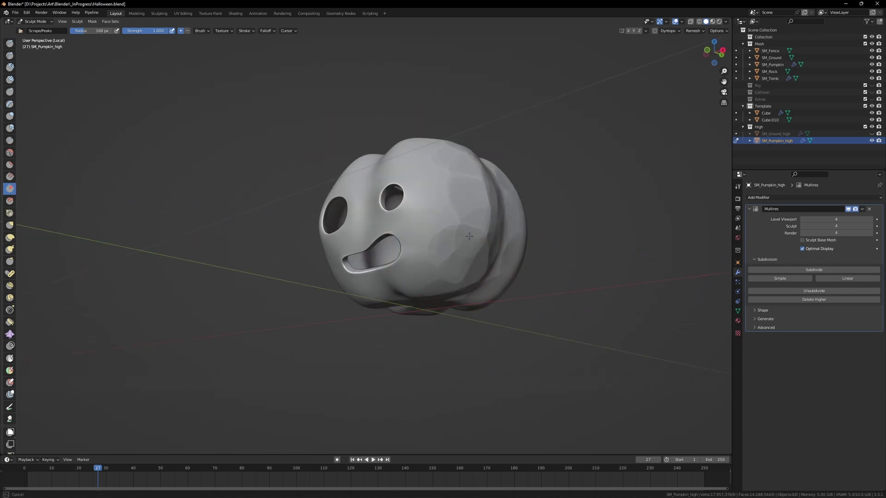
Switch back to the Orb_Flatten_EdgeProtect brush, resize it and flatten patches on the adjacent lobe below the stem opening
click(20, 30)
click(57, 53)
mouse_move(456, 209)
middle_down()
mouse_move(399, 237)
mouse_move(397, 288)
middle_up()
key(f)
click(459, 282)
middle_drag(470, 295, 435, 275)
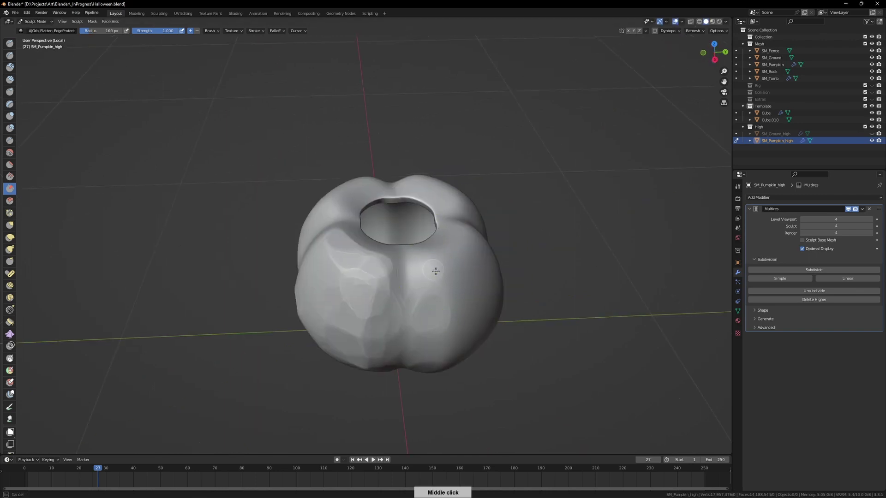
mouse_move(443, 263)
mouse_down()
mouse_move(436, 283)
mouse_move(397, 277)
mouse_up()
Return to the Scrape/Peaks brush at 185 px and strength 0.824 and facet the adjacent side lobe
click(21, 30)
click(99, 53)
middle_drag(339, 226, 228, 301)
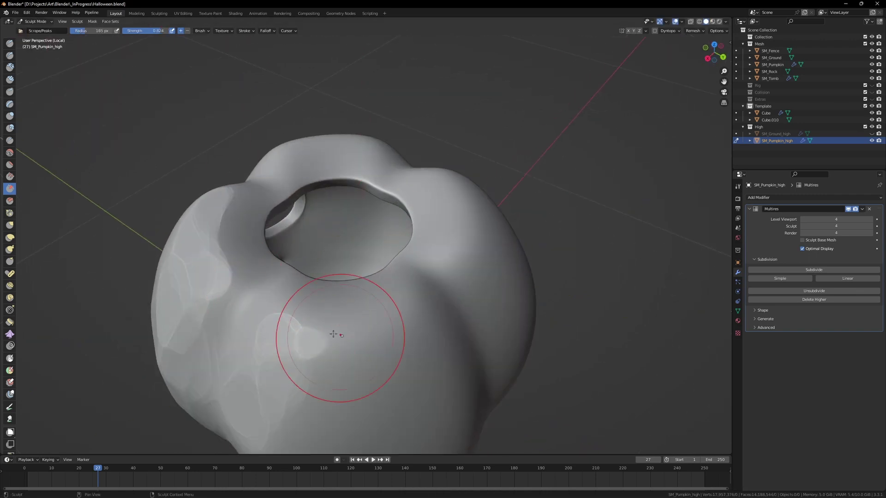
middle_drag(306, 336, 355, 143)
key(f)
click(339, 242)
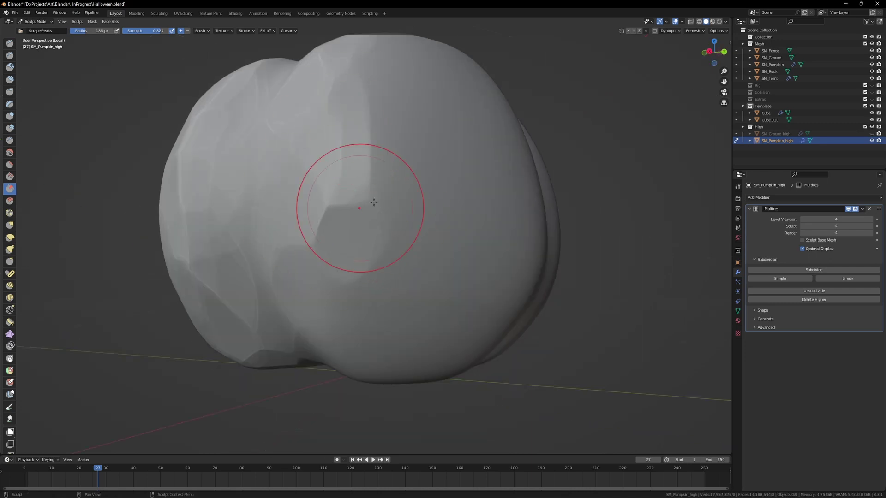
Scrape broad vertical facets around the flank of the next side lobe
scroll(462, 207, down, 5)
middle_drag(462, 207, 399, 198)
drag(378, 203, 367, 239)
middle_drag(367, 239, 282, 216)
drag(283, 215, 289, 257)
middle_drag(288, 258, 371, 255)
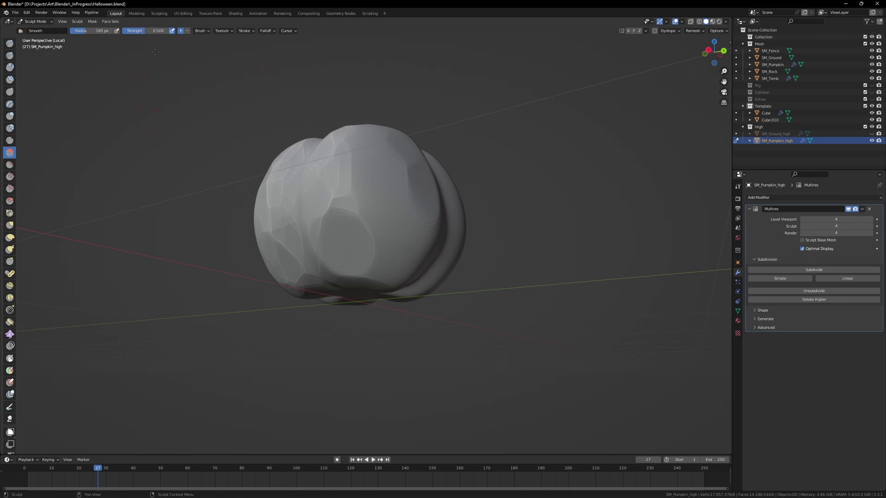
Facet the pumpkin's back and lower lobes with the Scrape/Peaks brush at 185 px and strength 0.824
key(x)
middle_drag(419, 206, 311, 229)
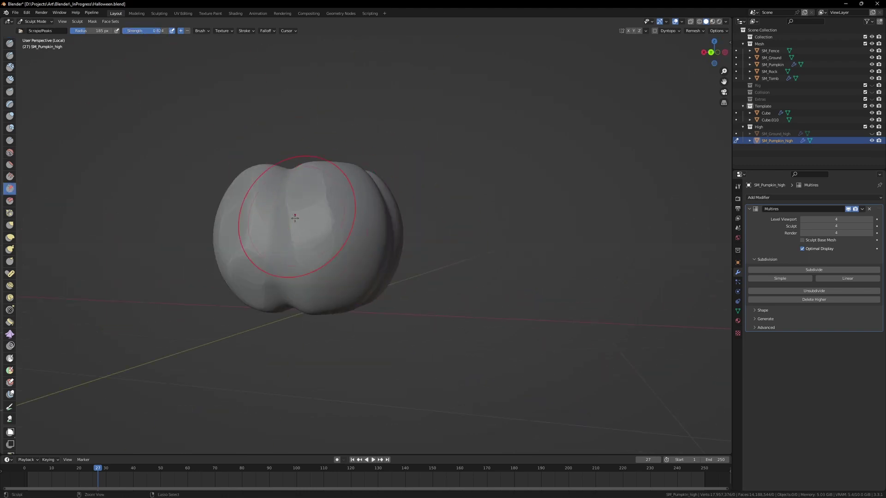
drag(317, 215, 314, 255)
middle_drag(348, 236, 433, 166)
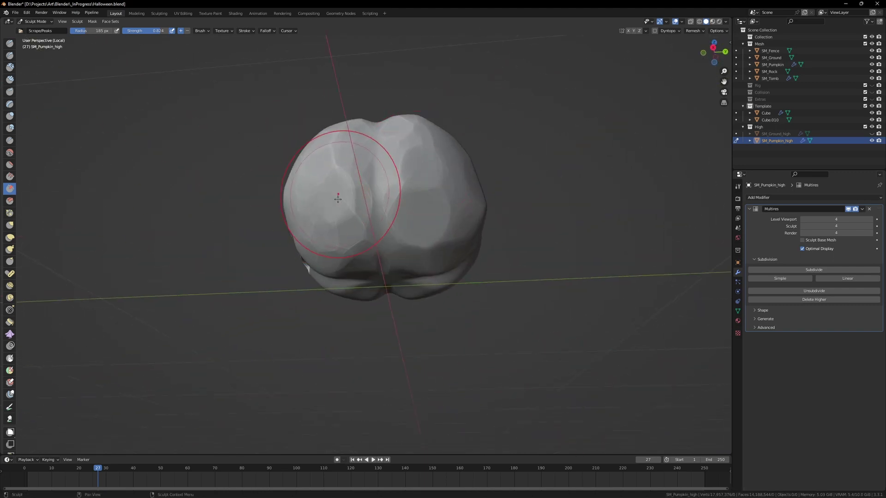
middle_drag(350, 190, 355, 217)
Reduce the Scrape/Peaks radius to 94 px and facet the lobe tops around the stem opening
key(f)
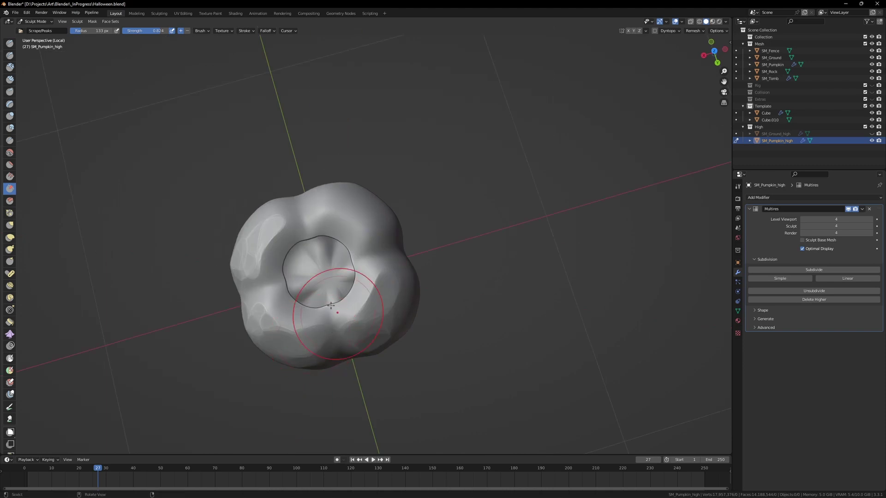
middle_drag(287, 257, 271, 306)
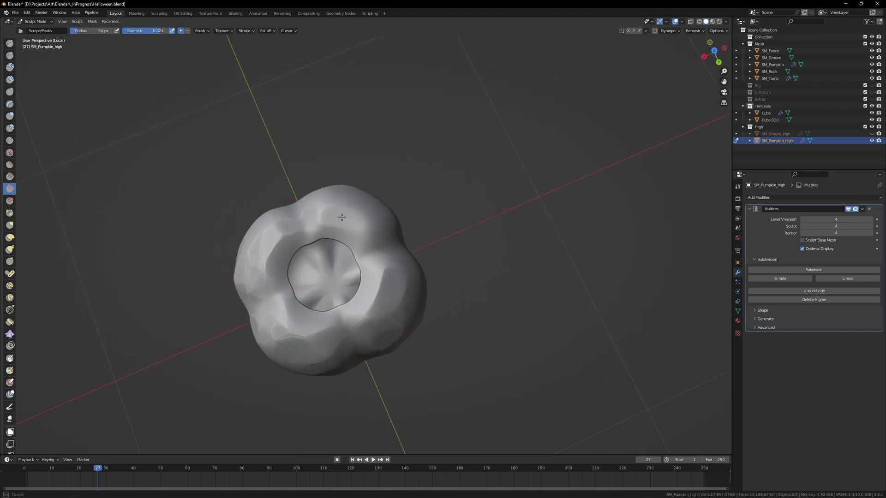
scroll(362, 200, up, 4)
mouse_move(362, 201)
middle_down()
mouse_move(324, 184)
mouse_move(323, 192)
middle_up()
drag(286, 239, 274, 236)
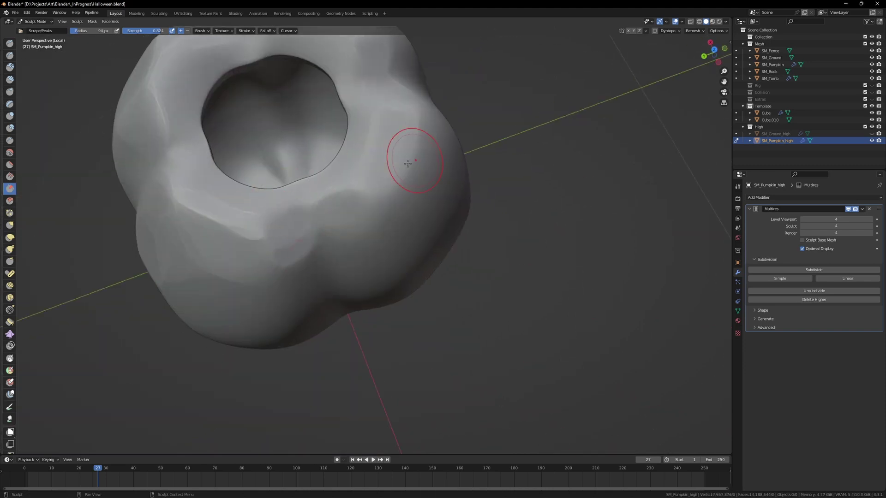
click(444, 170)
Resize the scrape brush and continue faceting the lobe shoulders from several sides of the pumpkin
middle_drag(315, 244, 329, 191)
scroll(329, 191, down, 2)
key(f)
click(212, 215)
scroll(236, 222, down, 3)
mouse_move(235, 222)
middle_down()
mouse_move(295, 198)
mouse_move(311, 175)
middle_up()
scroll(311, 227, up, 3)
mouse_move(369, 208)
middle_down()
mouse_move(444, 174)
mouse_move(307, 143)
middle_up()
middle_drag(249, 184, 291, 309)
Set the Scrape/Peaks radius to 153 px and scrape facets across the rear lobes
key(f)
middle_drag(305, 273, 455, 193)
scroll(379, 217, up, 4)
mouse_move(379, 217)
middle_down()
mouse_move(319, 222)
mouse_move(347, 225)
middle_up()
scroll(406, 239, down, 5)
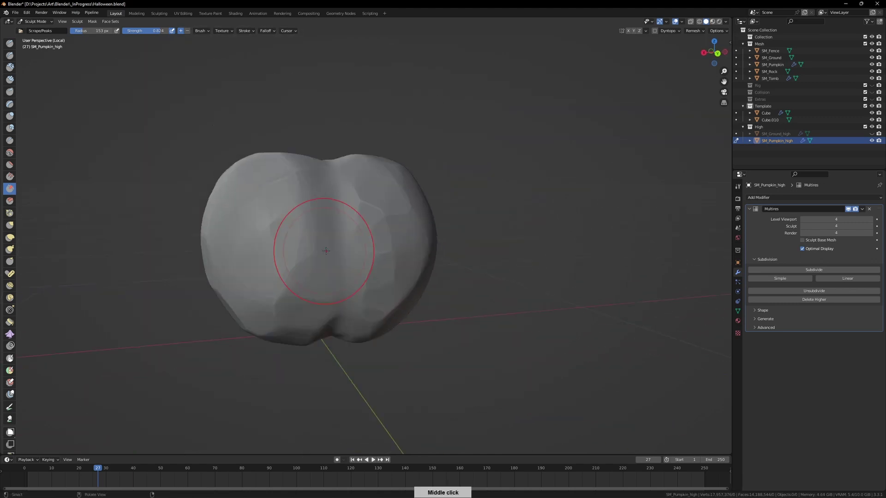
Scrape facets into the lobes on the pumpkin's underside
mouse_move(406, 239)
middle_down()
mouse_move(276, 219)
mouse_move(295, 230)
mouse_move(306, 198)
mouse_move(291, 233)
mouse_move(299, 197)
mouse_move(306, 200)
mouse_move(286, 230)
mouse_move(280, 203)
middle_up()
scroll(281, 226, up, 4)
key(f)
click(332, 124)
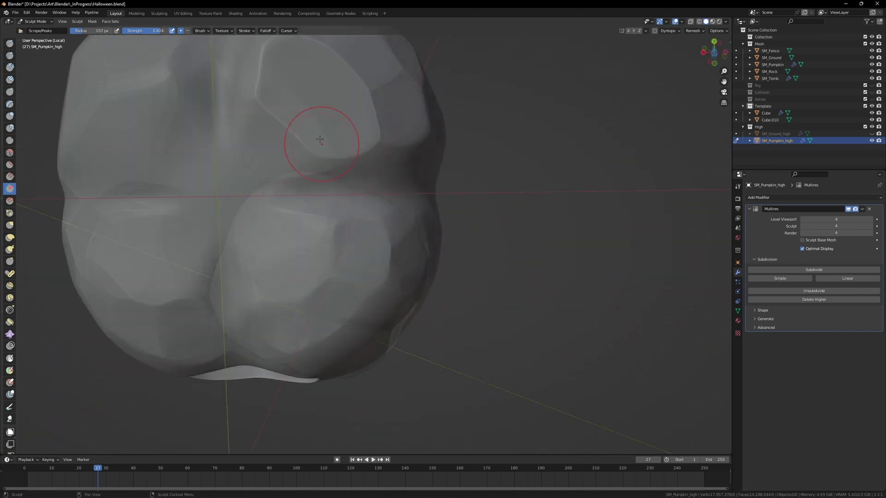
middle_drag(332, 125, 321, 149)
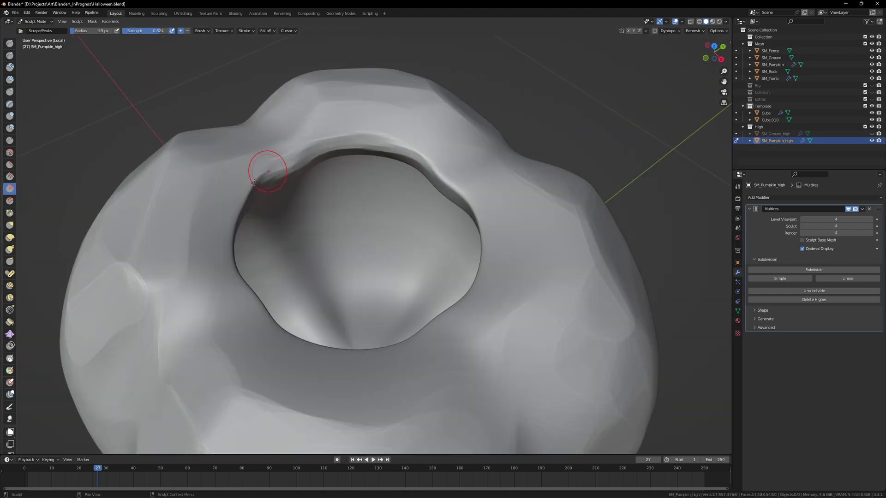
Chip and bevel the rim of the stem opening with the Scrape/Peaks brush at 59 px
mouse_move(256, 188)
middle_down()
mouse_move(214, 95)
mouse_move(289, 46)
mouse_move(325, 178)
middle_up()
drag(325, 177, 342, 176)
mouse_move(261, 217)
middle_down()
mouse_move(266, 142)
mouse_move(217, 118)
middle_up()
middle_drag(311, 91, 288, 194)
mouse_move(225, 252)
middle_down()
mouse_move(413, 207)
mouse_move(344, 195)
mouse_move(367, 192)
mouse_move(315, 158)
middle_up()
scroll(344, 194, up, 5)
scroll(368, 192, up, 4)
Bevel the edges of the carved face openings, including the rim of the large eye, with the 59 px scrape brush
drag(314, 158, 372, 157)
mouse_move(373, 157)
middle_down()
mouse_move(444, 126)
mouse_move(401, 148)
mouse_move(266, 281)
mouse_move(369, 295)
middle_up()
drag(396, 392, 443, 410)
middle_drag(443, 409, 571, 237)
drag(619, 317, 597, 339)
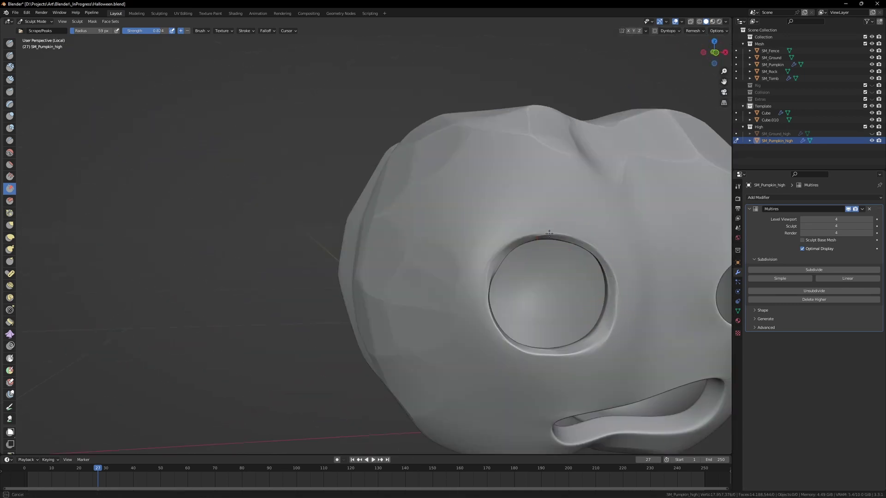
middle_drag(505, 261, 406, 286)
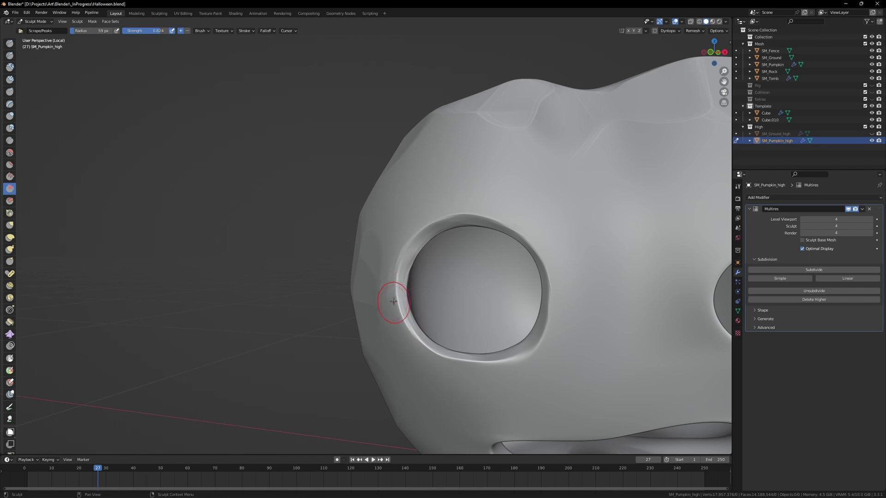
scroll(435, 352, down, 6)
middle_drag(434, 351, 390, 271)
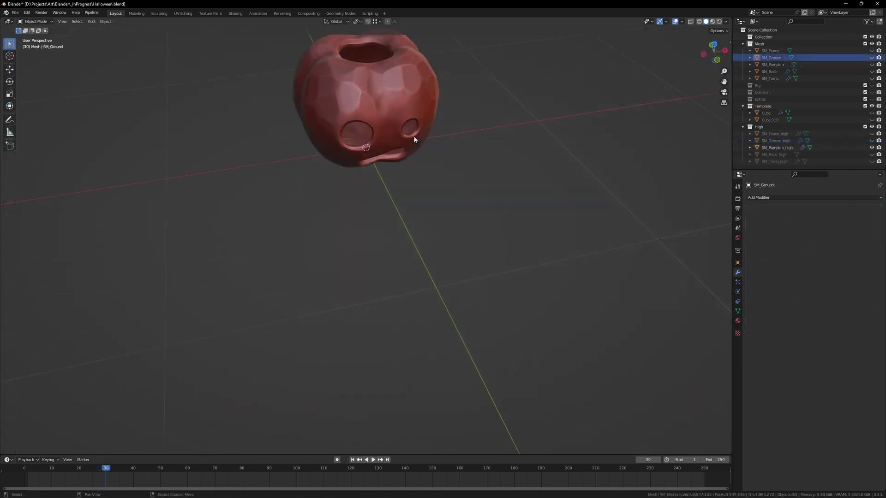
Select the high-poly pumpkin, enter Sculpt Mode and face it in front view
click(414, 140)
key(KP_Decimal)
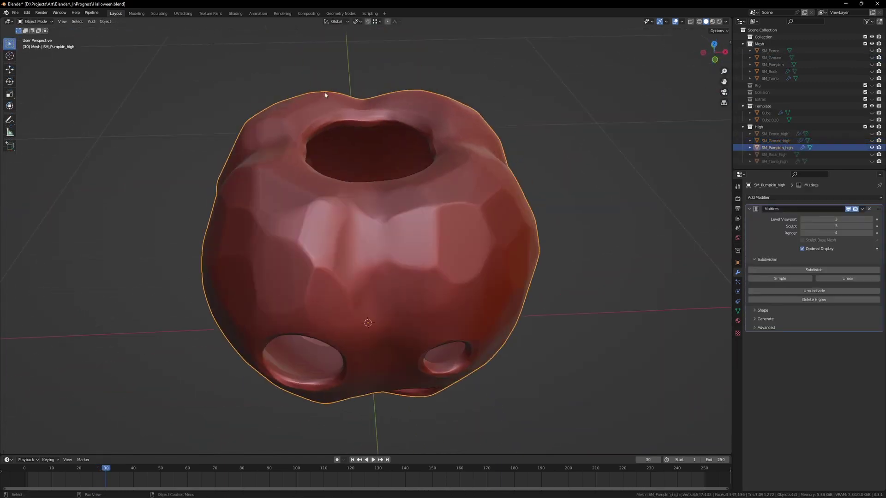
middle_drag(209, 408, 427, 266)
key(ctrl+Tab)
click(565, 249)
key(z)
key(ctrl+Tab)
key(ctrl+Tab)
key(KP_1)
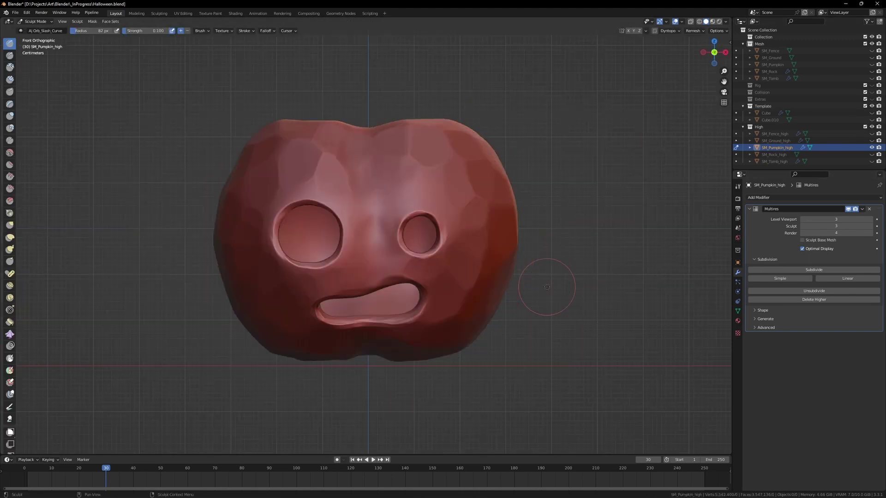
Show the brush symmetry settings and carve a vertical groove along the pumpkin's centre seam with the Orb_Line_Large brush at 35 px
click(737, 186)
click(748, 406)
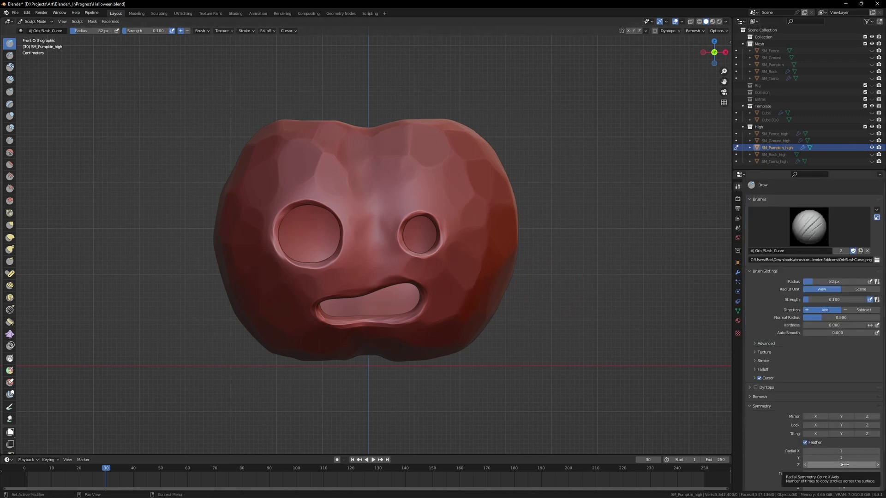
mouse_move(351, 221)
middle_down()
mouse_move(285, 198)
mouse_move(369, 202)
middle_up()
drag(380, 194, 388, 275)
mouse_move(388, 274)
middle_down()
mouse_move(406, 257)
mouse_move(346, 279)
mouse_move(312, 255)
mouse_move(376, 206)
mouse_move(379, 234)
middle_up()
scroll(376, 206, down, 5)
key(f)
click(373, 227)
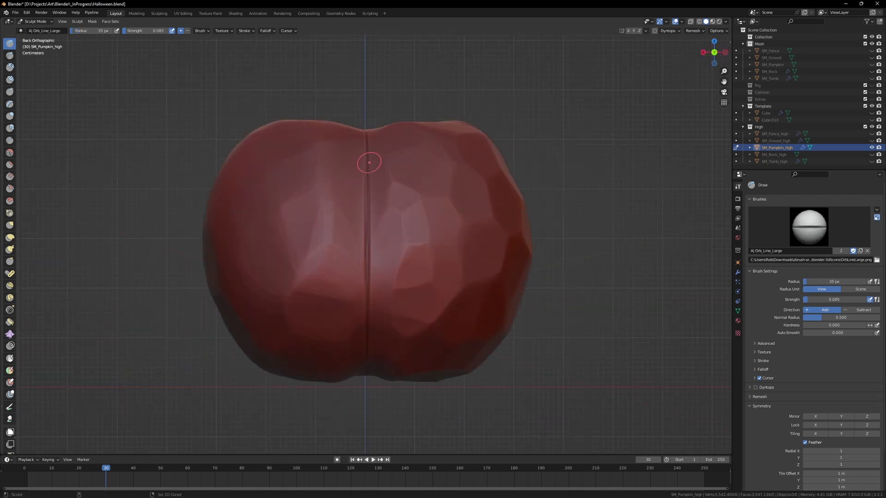
Carve the remaining seam grooves between the lobes, running up to the stem opening
middle_drag(364, 316, 471, 221)
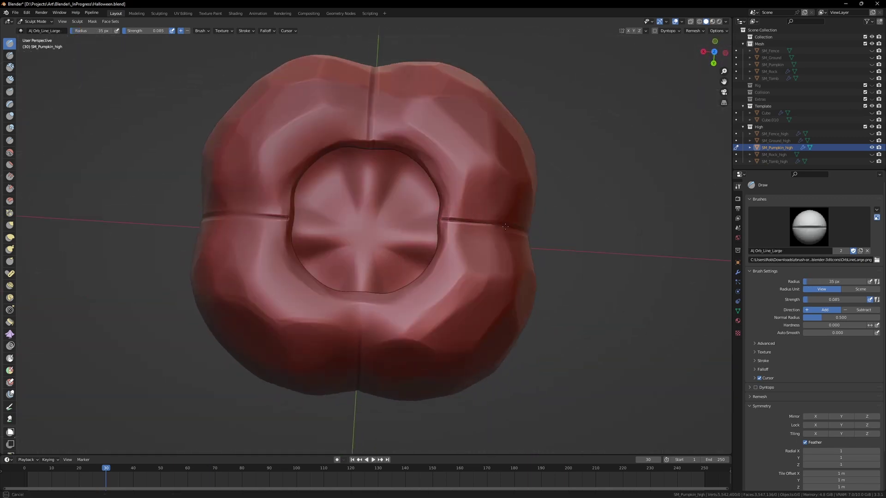
middle_drag(348, 146, 591, 281)
scroll(600, 249, down, 5)
Switch to the Orb_Slash_Curve brush at 83 px and cut slashes above the large eye
click(20, 30)
click(59, 94)
key(f)
click(412, 245)
middle_drag(412, 244, 440, 238)
scroll(441, 237, up, 4)
drag(334, 219, 330, 241)
middle_drag(330, 240, 318, 233)
scroll(286, 233, up, 5)
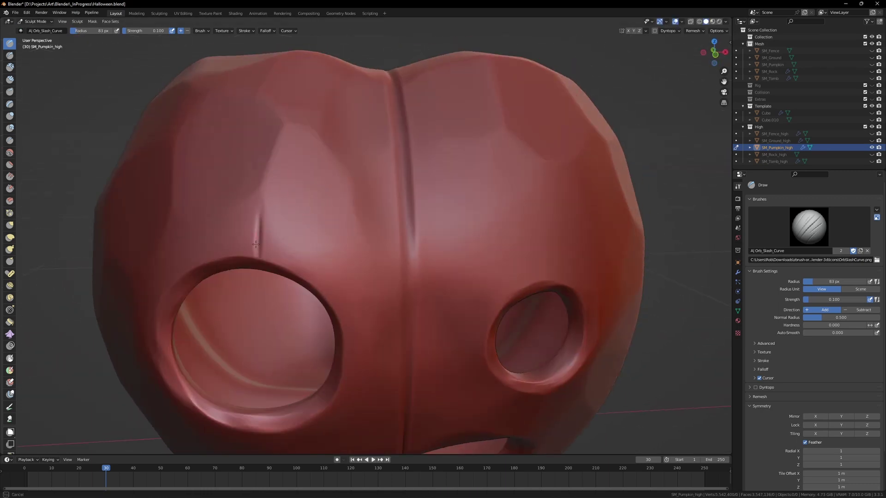
Cut a diagonal slash from the inner edge of the large eye towards the centre seam
scroll(277, 263, down, 1)
middle_drag(302, 292, 277, 290)
scroll(286, 295, up, 1)
drag(301, 304, 257, 330)
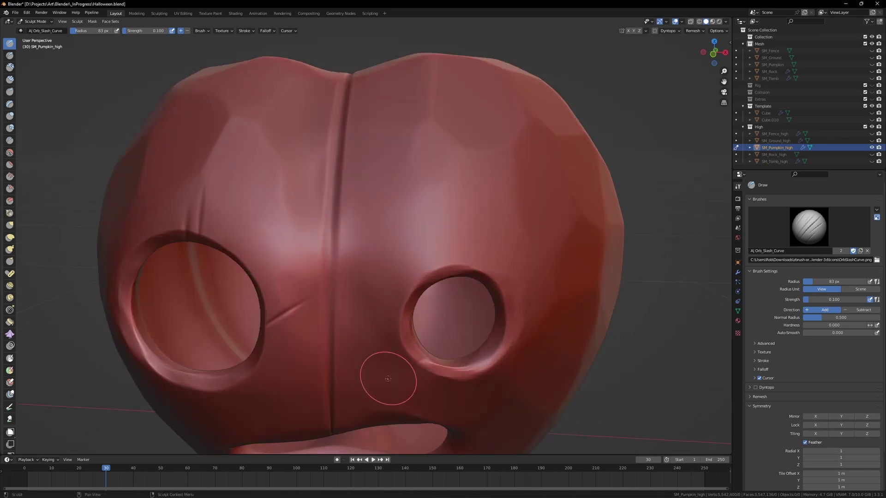
Set the slash brush to 79 px radius and 0.127 strength and cut small cracks beside the small eye, undoing an overly strong stroke
scroll(368, 332, down, 4)
mouse_move(369, 332)
middle_down()
mouse_move(337, 237)
mouse_move(352, 248)
mouse_move(341, 228)
mouse_move(333, 254)
mouse_move(302, 212)
mouse_move(403, 211)
mouse_move(369, 235)
middle_up()
key(f)
click(341, 215)
key(shift+f)
click(340, 215)
scroll(368, 235, up, 4)
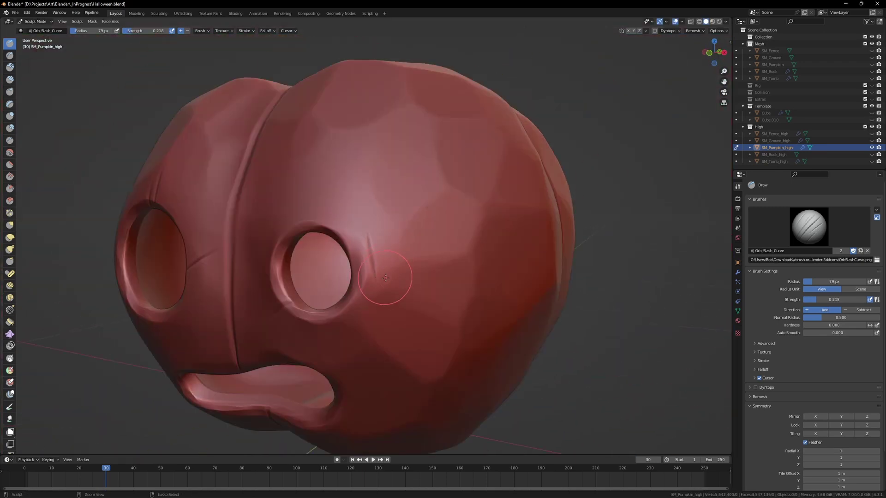
key(ctrl+z)
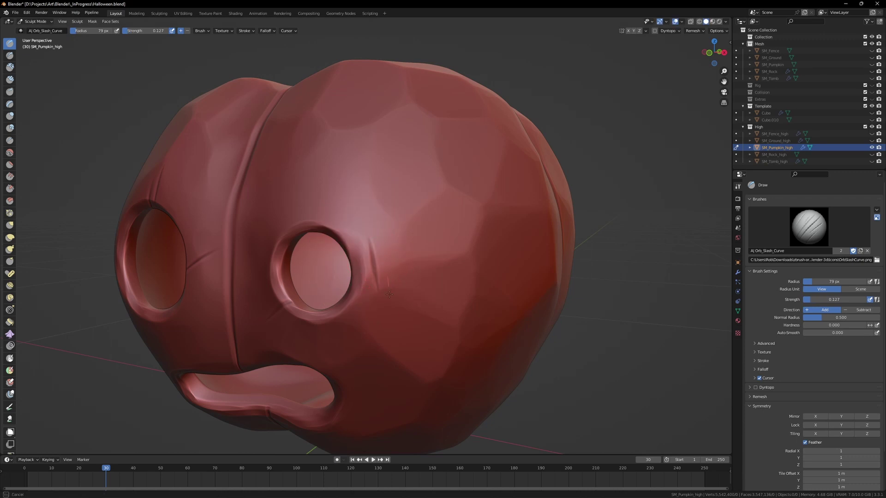
Leave Sculpt Mode and return SM_Pumpkin_high to Object Mode
middle_drag(384, 271, 473, 138)
scroll(473, 139, down, 4)
key(ctrl+Tab)
click(416, 139)
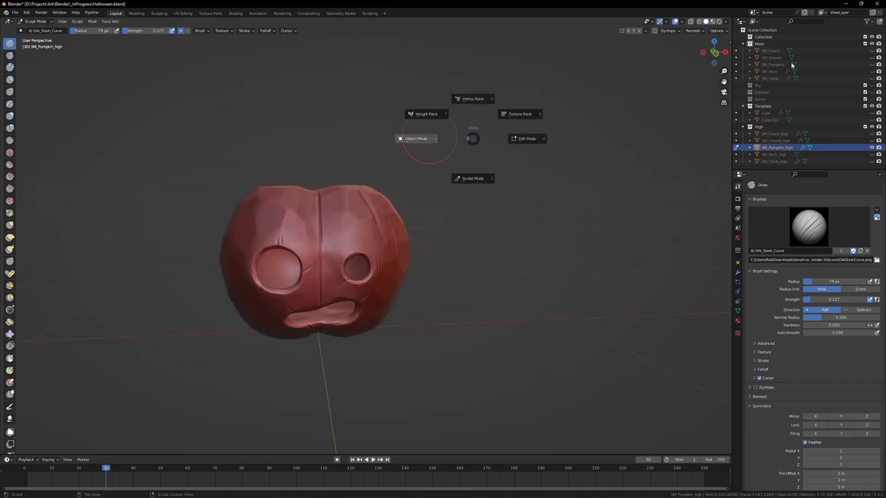
click(417, 139)
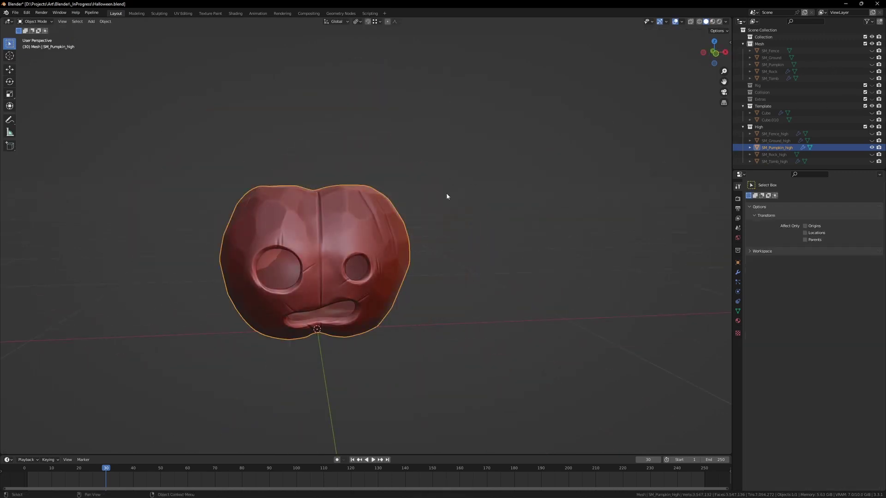
click(549, 181)
key(q)
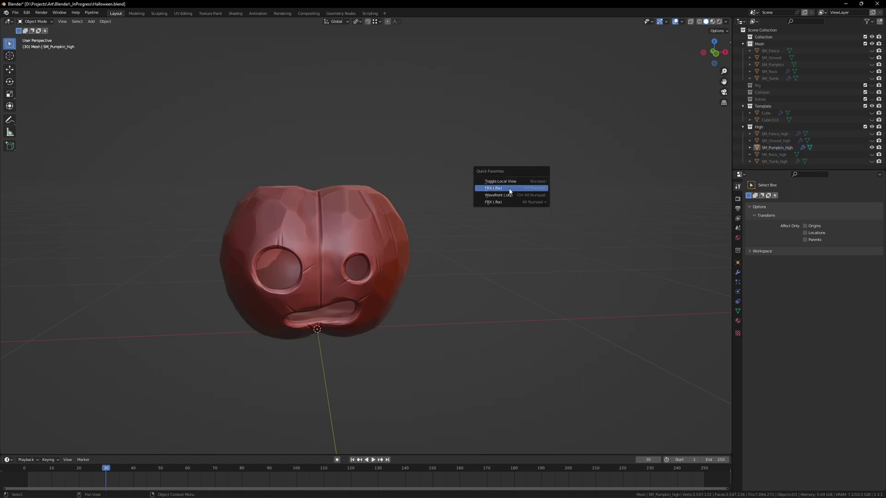
click(385, 210)
key(q)
click(350, 213)
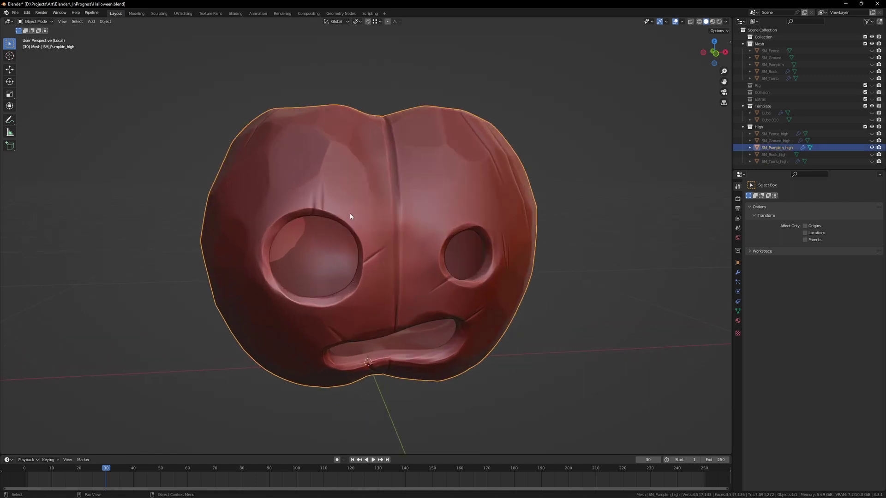
key(q)
click(574, 188)
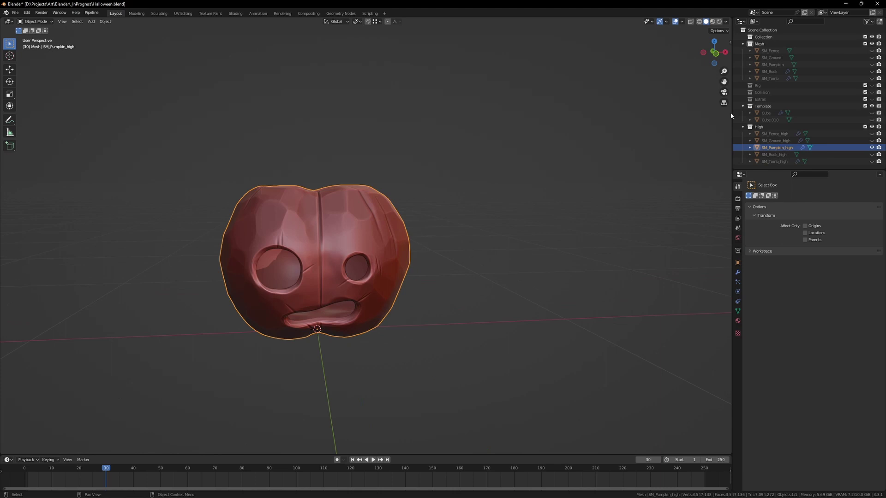
Unhide the low-poly SM_Pumpkin and add a Shrinkwrap modifier to it
click(871, 65)
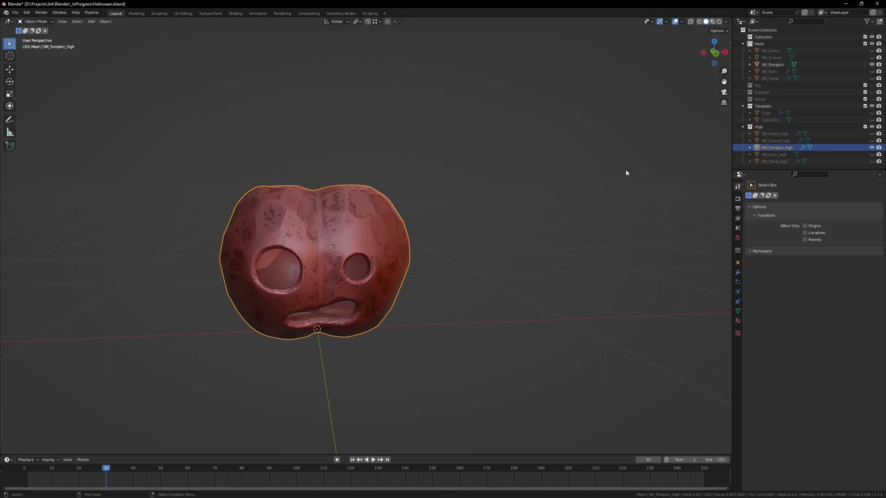
click(772, 64)
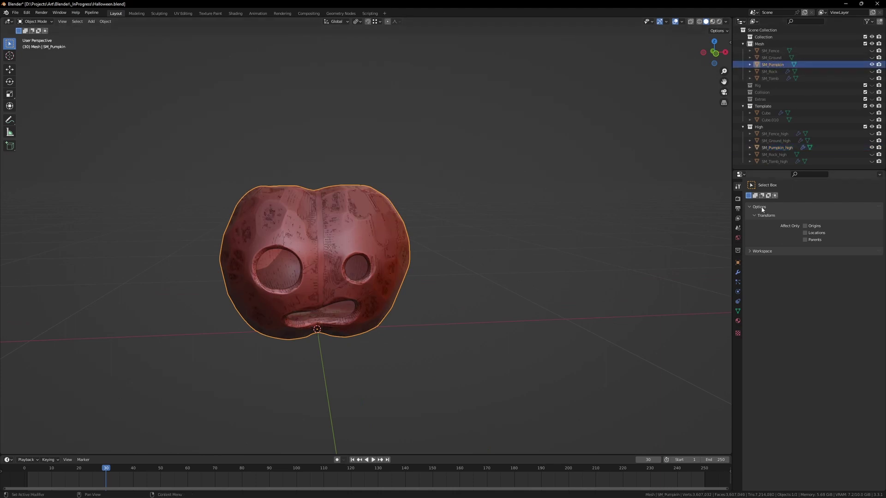
click(738, 273)
click(766, 198)
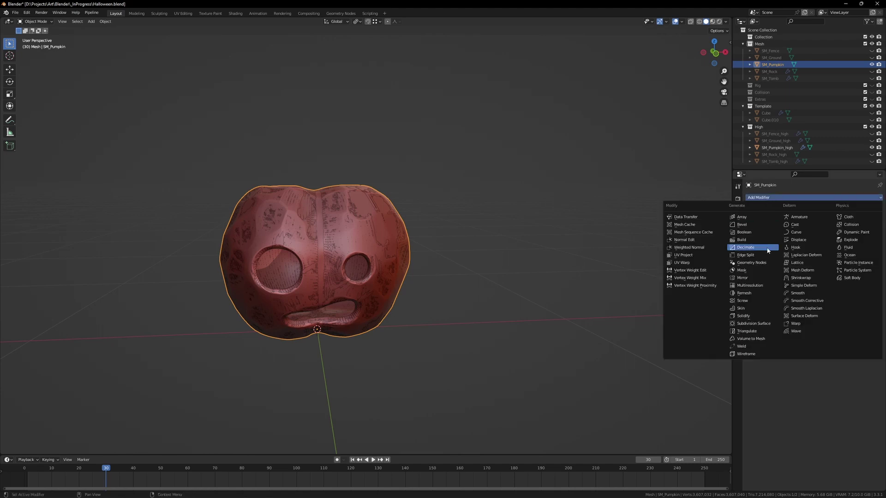
click(802, 279)
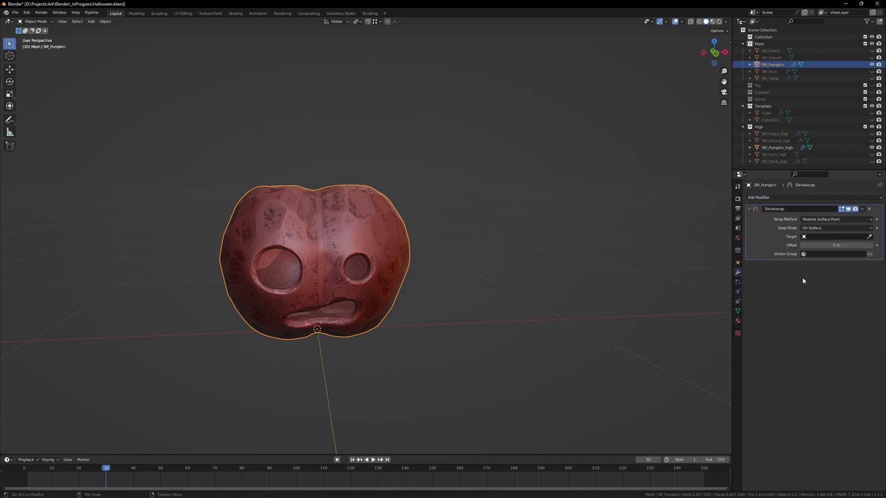
Set SM_Pumpkin_high as the Shrinkwrap target of SM_Pumpkin and apply the modifier
scroll(483, 228, down, 1)
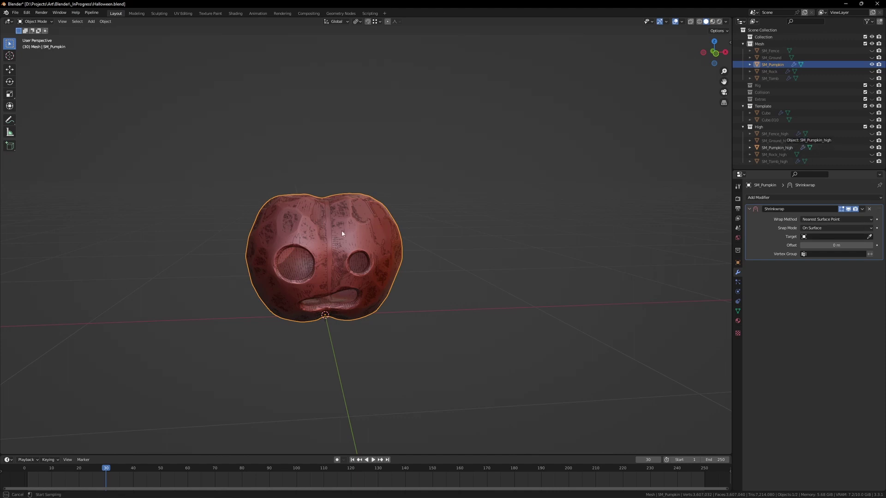
click(777, 148)
scroll(443, 227, down, 2)
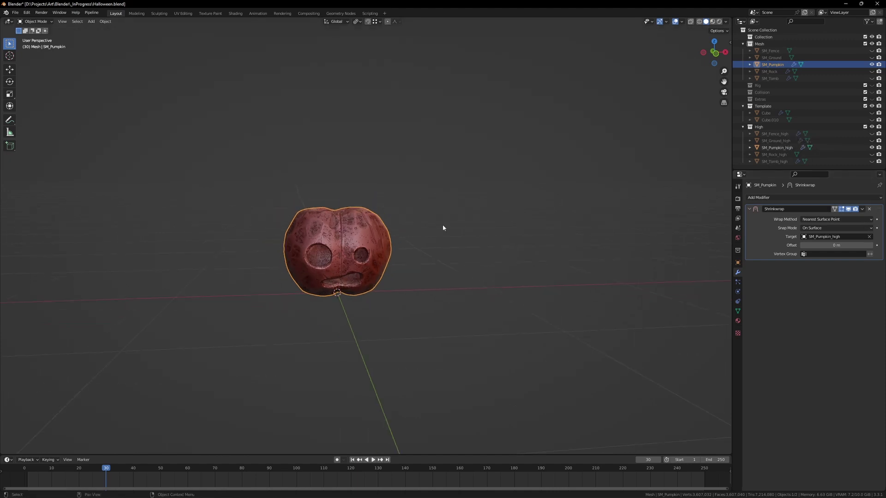
middle_drag(447, 225, 418, 233)
key(ctrl+a)
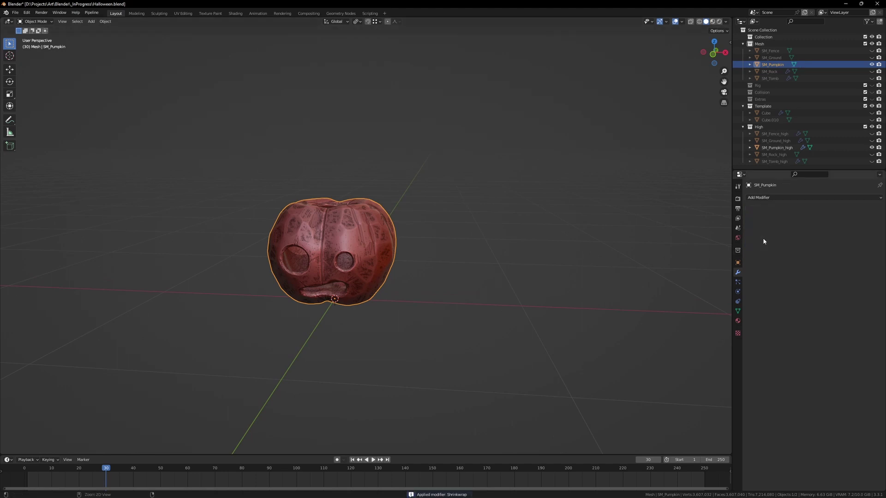
Hide SM_Pumpkin_high and inspect the shrinkwrapped low-poly pumpkin, toggling the wireframe display
click(872, 147)
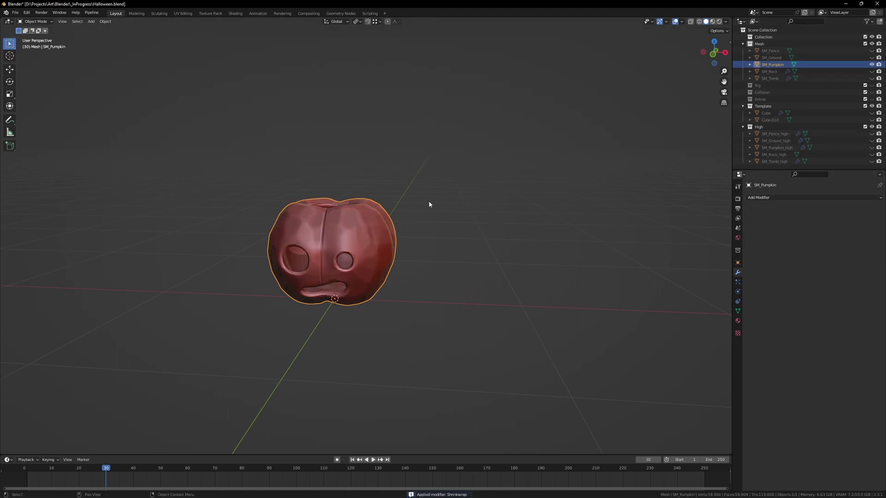
mouse_move(399, 250)
middle_down()
mouse_move(462, 216)
mouse_move(532, 220)
mouse_move(500, 241)
mouse_move(466, 247)
mouse_move(323, 208)
mouse_move(273, 222)
mouse_move(458, 223)
middle_up()
key(shift+z)
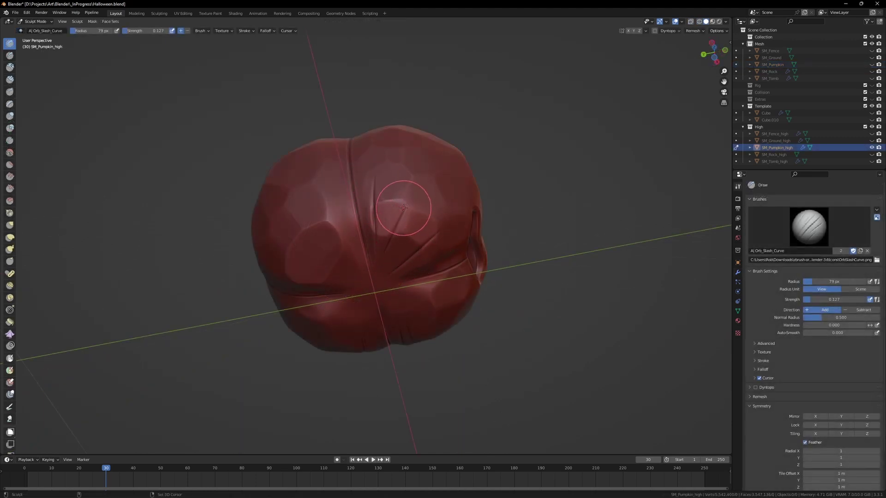
mouse_move(378, 283)
middle_down()
mouse_move(391, 257)
mouse_move(376, 268)
mouse_move(364, 259)
mouse_move(383, 267)
mouse_move(366, 274)
middle_up()
middle_drag(358, 239, 364, 369)
scroll(465, 166, up, 5)
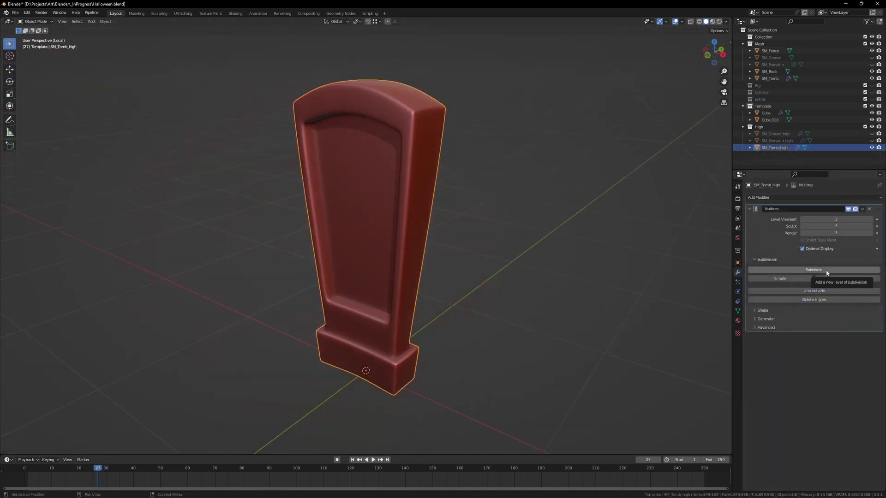
Subdivide the Multires modifier of SM_Tomb_high up to level 5 and enter Sculpt Mode
click(828, 272)
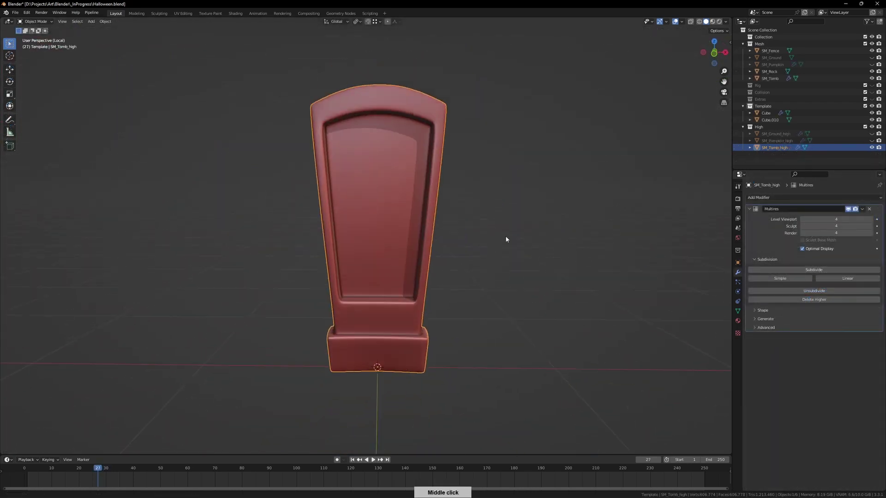
middle_drag(506, 227, 815, 271)
middle_drag(376, 249, 423, 239)
key(ctrl+Tab)
click(436, 278)
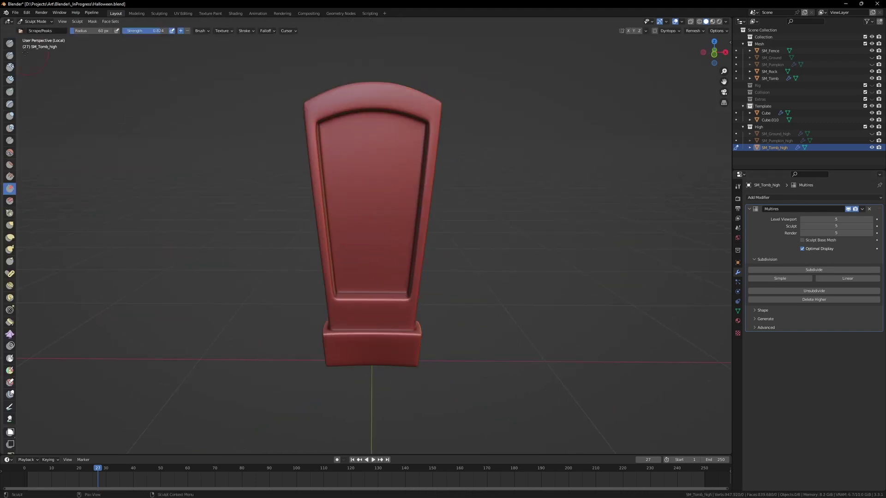
Bevel the front edge of the tombstone's arched top with the Orb_Flatten_EdgeProtect brush, enlarging its radius to 124 px
mouse_move(282, 162)
middle_down()
mouse_move(335, 186)
mouse_move(299, 197)
middle_up()
scroll(322, 189, up, 5)
middle_drag(230, 277, 201, 299)
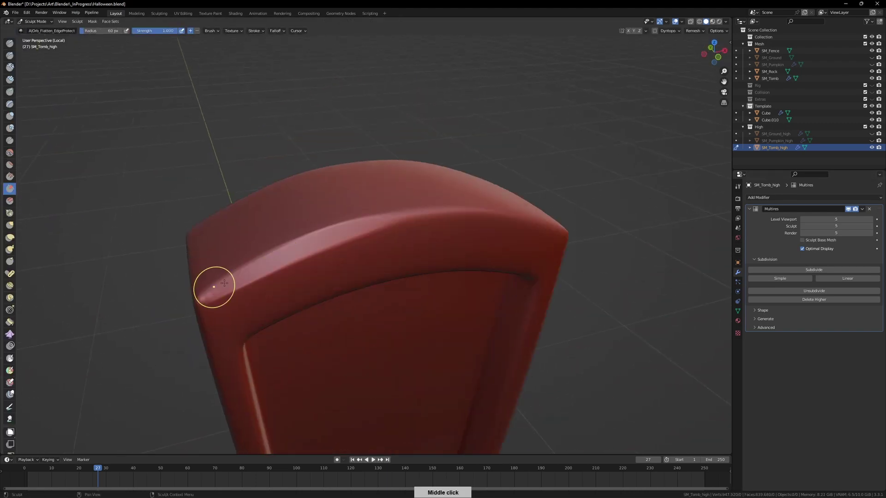
drag(408, 223, 484, 213)
middle_drag(489, 272, 440, 257)
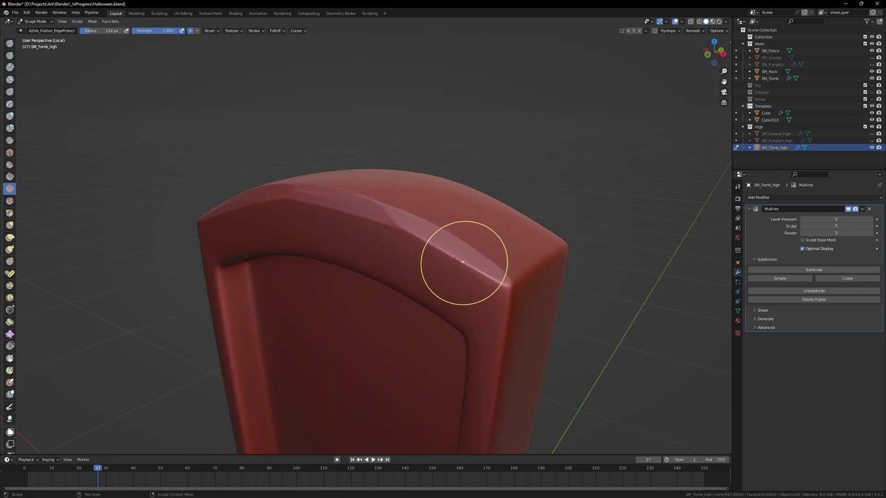
drag(440, 257, 508, 289)
middle_drag(507, 289, 438, 301)
Flatten the tombstone's upper side corners and the back edge of its arched top with the same brush
middle_drag(311, 336, 283, 261)
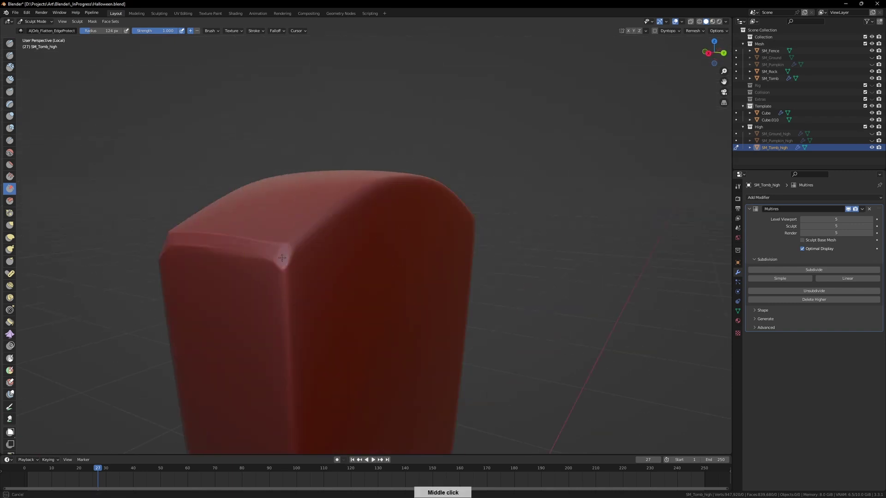
middle_drag(334, 224, 371, 264)
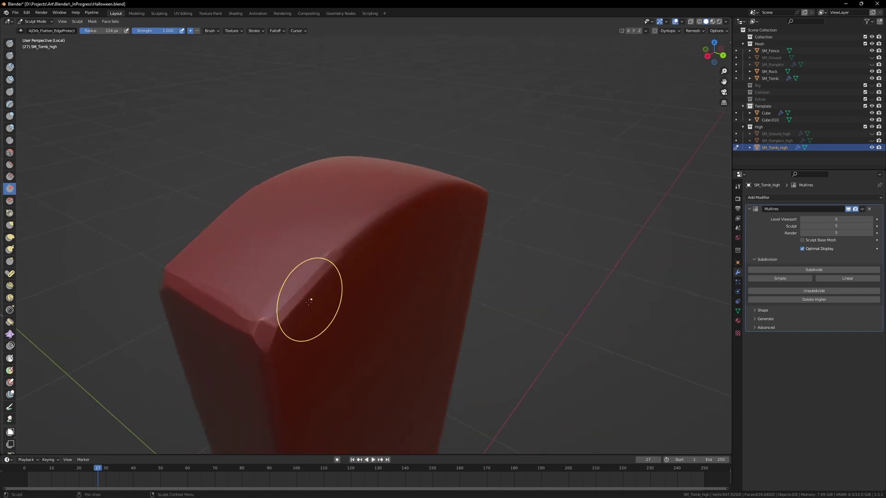
middle_drag(313, 294, 480, 306)
mouse_move(549, 234)
middle_down()
mouse_move(555, 203)
mouse_move(314, 306)
middle_up()
middle_drag(390, 312, 296, 189)
middle_drag(554, 141, 398, 226)
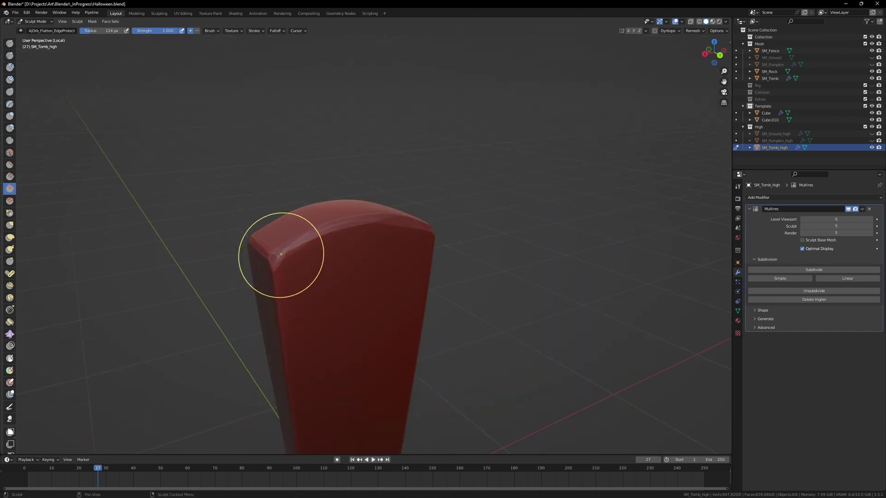
Resize the flatten brush and chip the vertical edge running down from the tombstone's upper back corner
mouse_move(279, 254)
middle_down()
mouse_move(369, 217)
mouse_move(457, 159)
mouse_move(382, 209)
mouse_move(357, 269)
middle_up()
key(f)
click(408, 226)
drag(340, 95, 349, 221)
middle_drag(349, 223, 390, 208)
middle_drag(323, 244, 390, 222)
Set the flatten brush radius to 81 px and wear down the remaining vertical edges on the tombstone's back
key(f)
click(331, 332)
mouse_move(406, 260)
middle_down()
mouse_move(342, 348)
mouse_move(306, 267)
mouse_move(411, 235)
mouse_move(380, 276)
mouse_move(320, 204)
middle_up()
key(f)
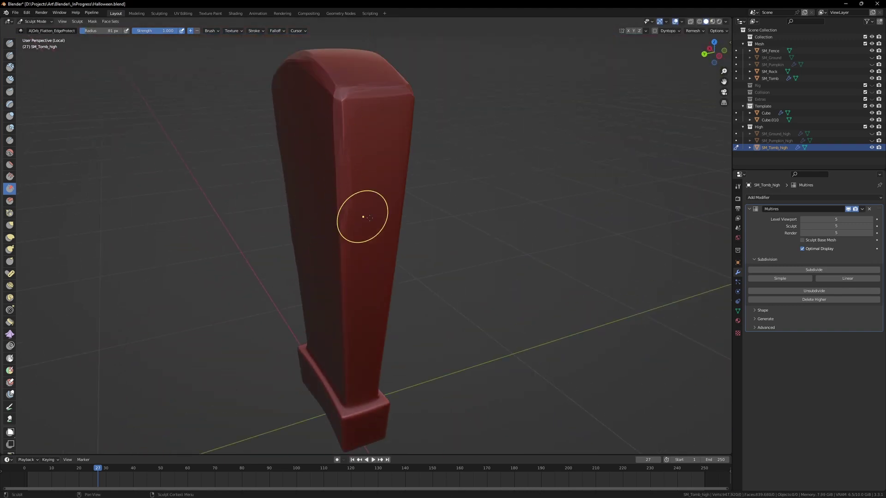
middle_drag(413, 200, 465, 181)
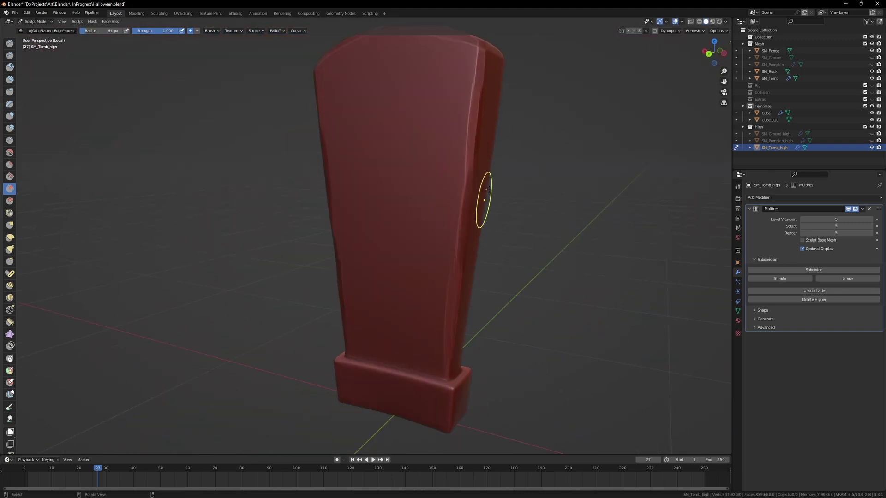
Set the flatten brush radius to 64 px and chip the vertical edges on the tombstone's front
middle_drag(497, 150, 241, 65)
key(f)
click(279, 93)
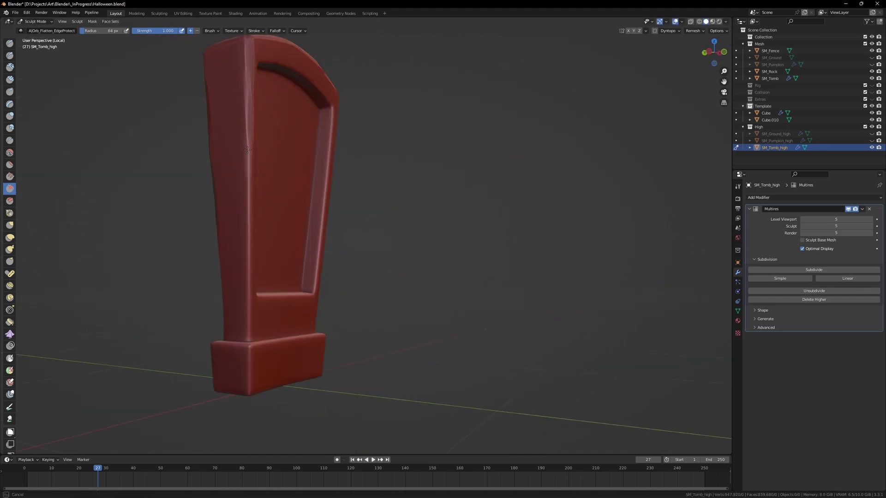
mouse_move(245, 237)
middle_down()
mouse_move(239, 123)
mouse_move(213, 151)
mouse_move(271, 201)
middle_up()
Change the brush preset and wear down the edges of the front frame and recessed panel
click(20, 30)
click(206, 100)
click(20, 30)
click(39, 60)
drag(322, 44, 503, 70)
middle_drag(386, 133, 286, 245)
middle_drag(286, 245, 275, 257)
Return to Sculpt Mode and texture the recessed panel with the Orb_Hammered_Metal brush at 35 px radius and 0.060 strength
key(ctrl+Tab)
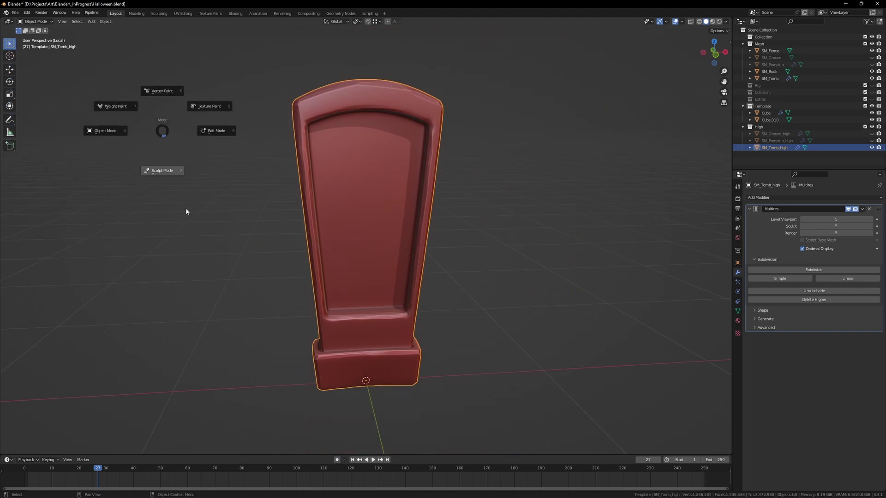
click(186, 209)
click(20, 30)
key(g)
key(f)
click(452, 166)
click(10, 43)
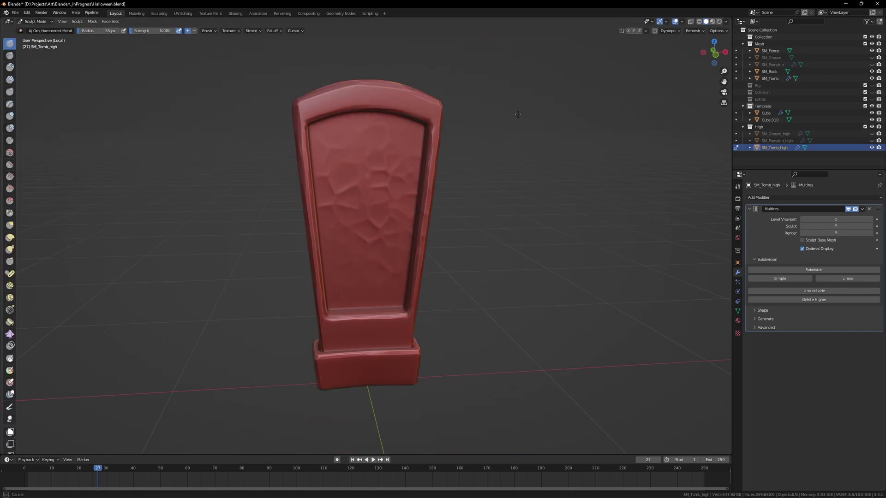
Readjust the brush strength for the recessed panel's hammered texture, undoing one stroke down the panel
mouse_move(452, 151)
middle_down()
mouse_move(413, 141)
mouse_move(425, 154)
middle_up()
key(shift+f)
click(422, 154)
mouse_move(392, 138)
mouse_down()
mouse_move(358, 181)
mouse_move(350, 272)
mouse_up()
key(ctrl+z)
key(shift+f)
click(381, 184)
Cut slashes into the tombstone's top surface and base with the Orb_Slash_Curve brush at 35 px radius and 0.100 strength
mouse_move(415, 146)
middle_down()
mouse_move(439, 146)
mouse_move(386, 178)
mouse_move(450, 84)
mouse_move(481, 116)
middle_up()
mouse_move(478, 38)
middle_down()
mouse_move(358, 168)
mouse_move(459, 132)
mouse_move(298, 226)
middle_up()
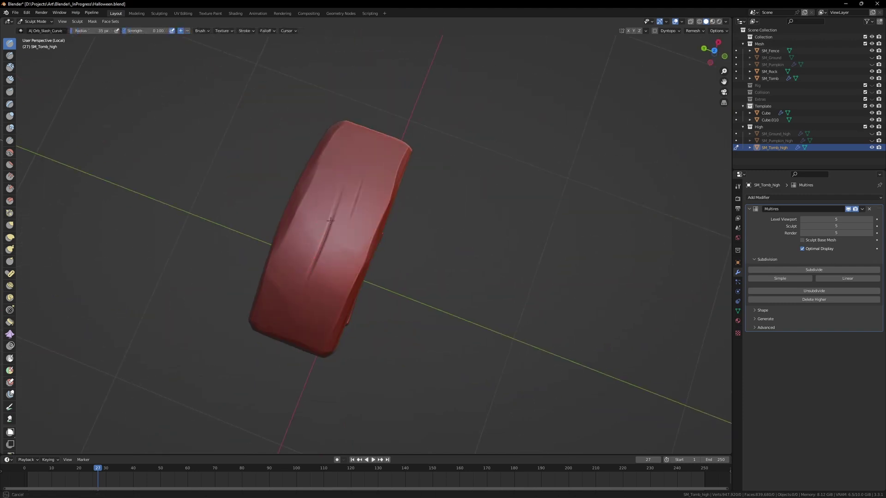
middle_drag(359, 189, 476, 218)
scroll(476, 219, up, 3)
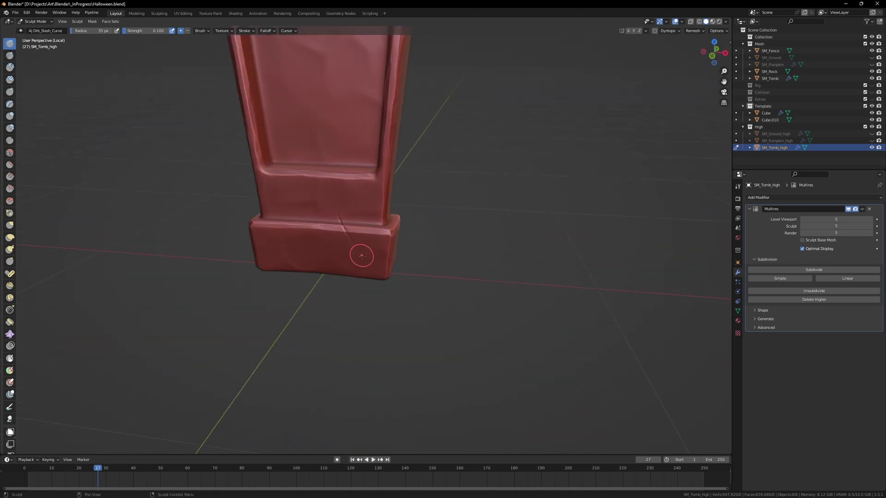
middle_drag(347, 186, 401, 284)
Switch to the Orb_Flatten_EdgeProtect brush at 60 px radius and flatten the upper front edge of the tombstone's base
click(21, 30)
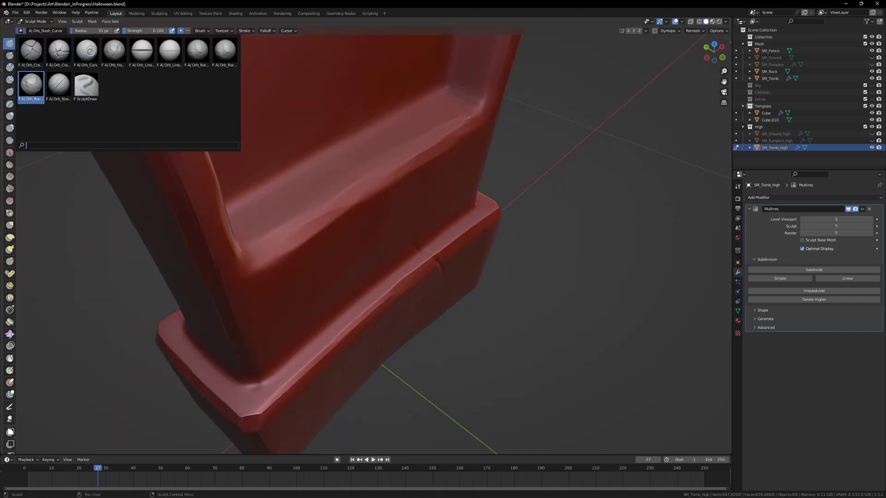
key(shift+t)
click(20, 30)
mouse_move(423, 256)
middle_down()
mouse_move(403, 235)
mouse_move(235, 309)
middle_up()
drag(544, 262, 286, 278)
middle_drag(286, 278, 344, 283)
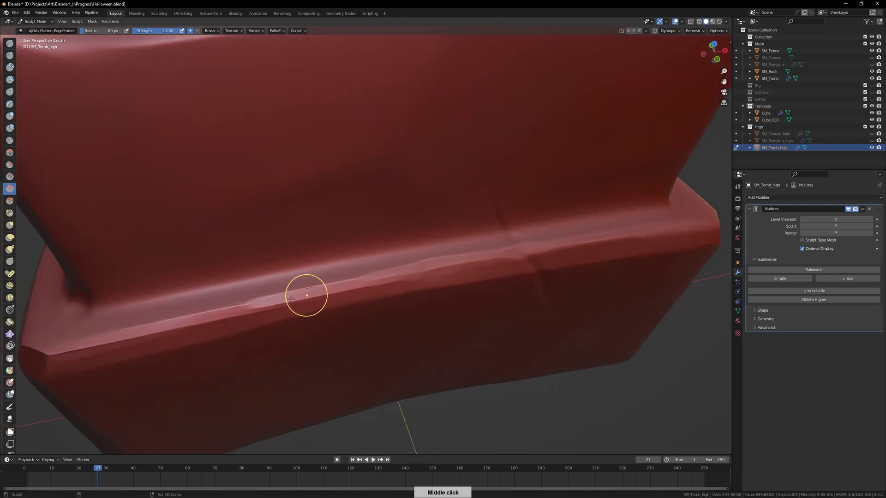
drag(344, 282, 198, 312)
Switch back to the Orb_Slash_Curve brush at 56 px radius and cut slashes across the base's upper edge and the back face
click(9, 44)
middle_drag(555, 249, 434, 128)
scroll(395, 201, down, 3)
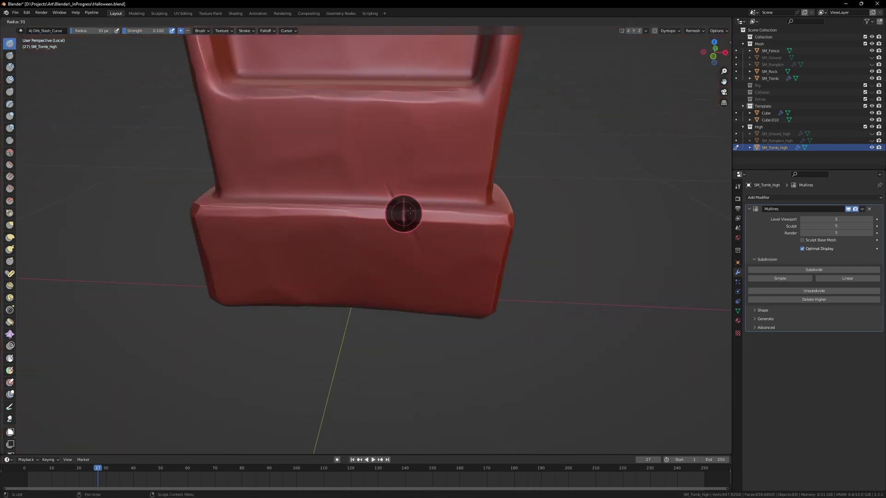
scroll(392, 266, down, 5)
middle_drag(405, 214, 356, 256)
scroll(356, 255, up, 2)
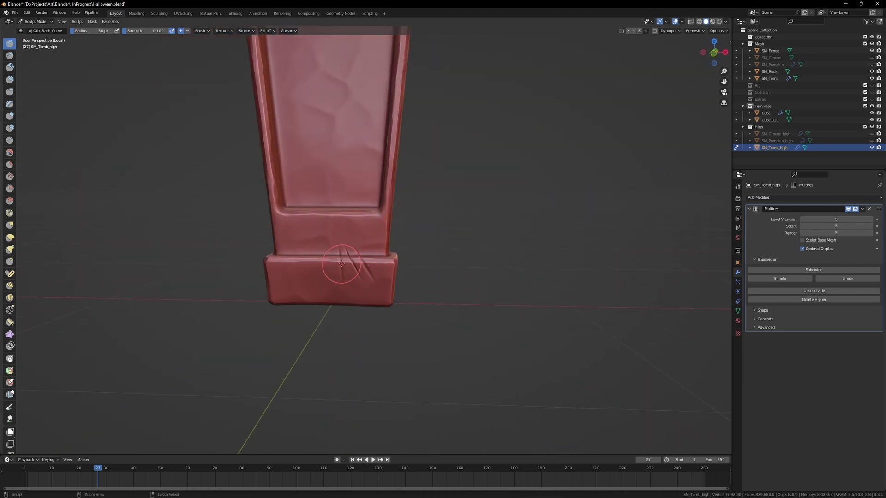
middle_drag(408, 279, 366, 106)
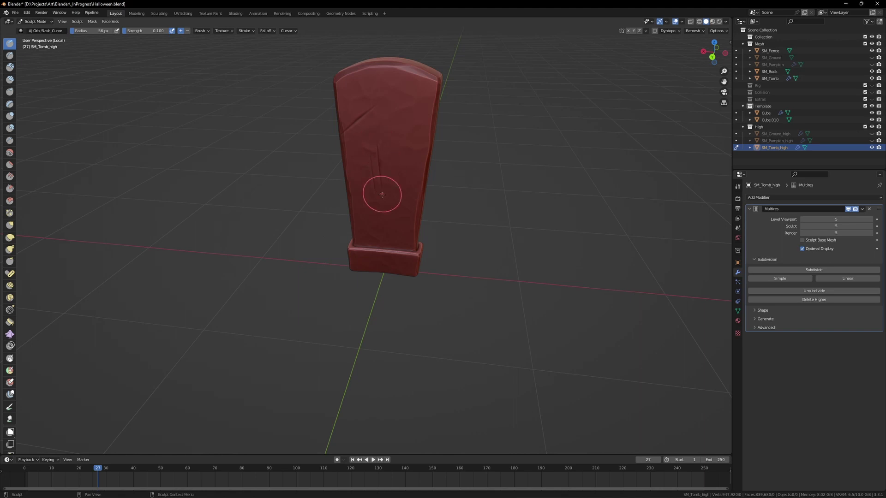
middle_drag(409, 193, 432, 242)
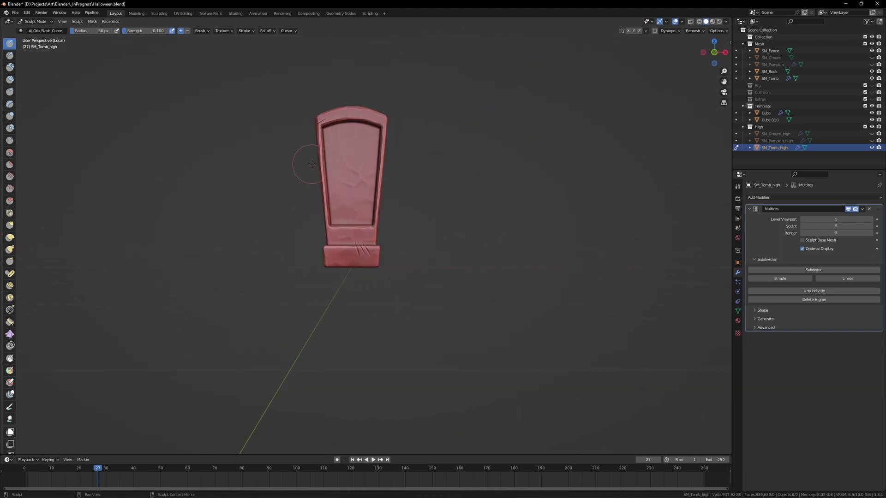
Switch to the Orb_rubble_03 brush at 35 px radius and adjust its strength for the tombstone's back face
mouse_move(347, 138)
middle_down()
mouse_move(480, 167)
mouse_move(401, 182)
middle_up()
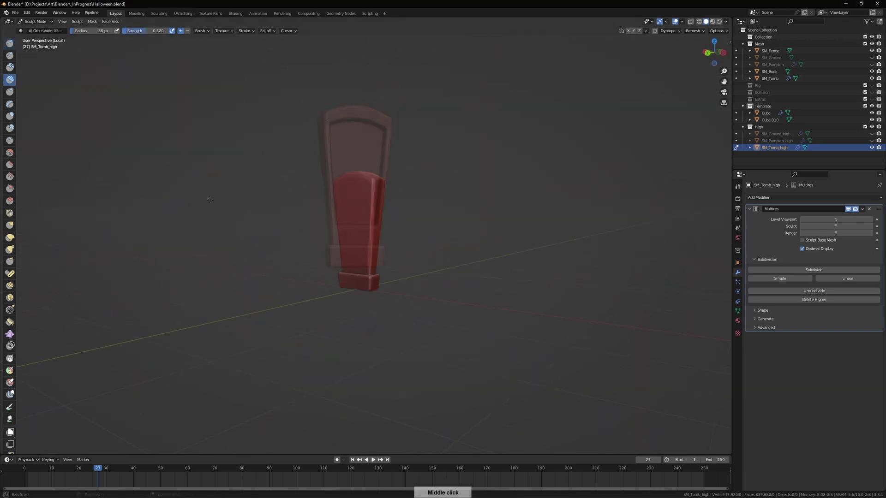
middle_drag(210, 200, 356, 232)
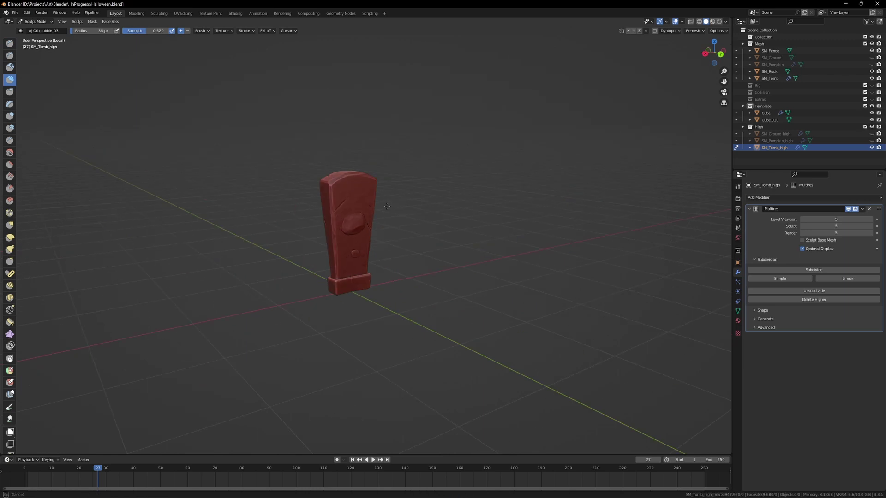
middle_drag(387, 203, 348, 253)
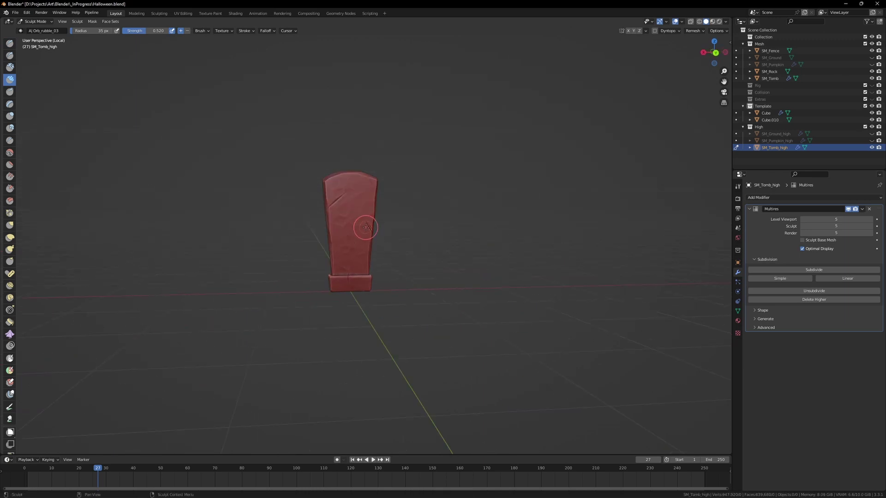
key(shift+f)
click(345, 230)
Choose another brush preset and retune its strength while detailing the tombstone's back face
click(44, 31)
click(113, 53)
key(shift+f)
click(366, 174)
mouse_move(358, 186)
middle_down()
mouse_move(300, 187)
mouse_move(360, 182)
middle_up()
scroll(374, 184, up, 7)
key(shift+f)
click(359, 83)
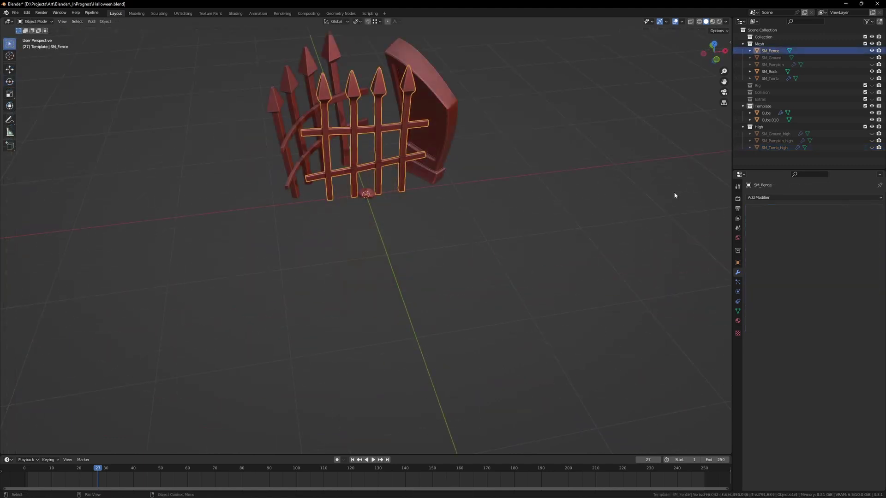
Hide the template tombstone and the template fence behind SM_Fence
click(434, 117)
shift+click(315, 81)
key(h)
Duplicate SM_Fence in place, move the copy into the High collection and rename it SM_Fence_high
click(381, 132)
middle_drag(382, 133, 367, 209)
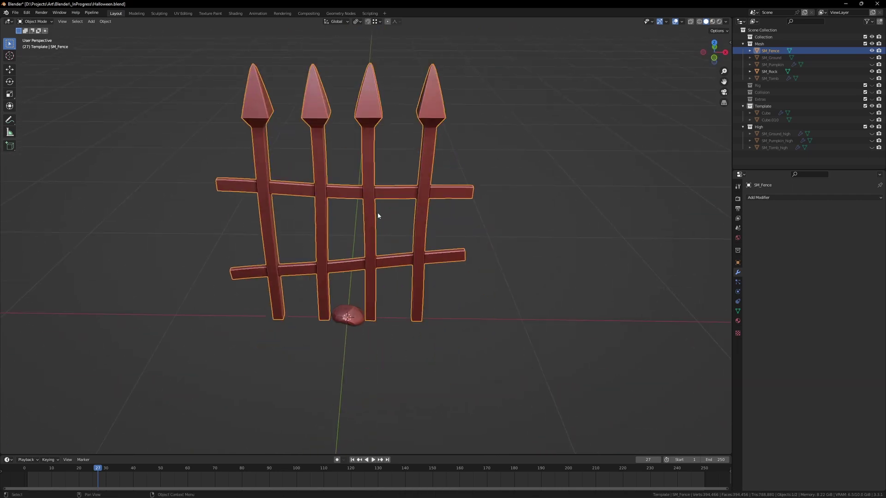
key(shift+d)
right_click(382, 188)
drag(774, 59, 766, 138)
double_click(779, 133)
text(_high)
key(Return)
Isolate SM_Fence_high in local view and apply its location, rotation and scale
key(KP_Divide)
key(ctrl+a)
click(459, 146)
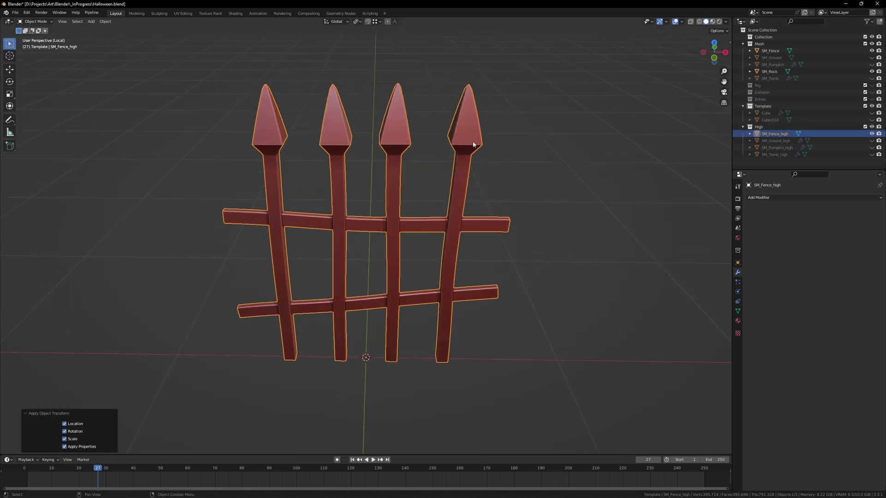
Add a Multires modifier to SM_Fence_high and subdivide it to level 5
click(751, 197)
click(748, 285)
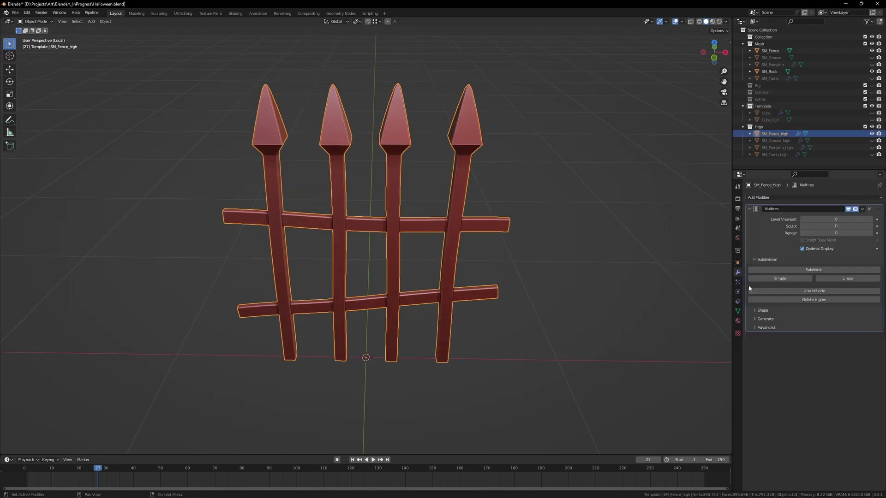
click(812, 270)
click(811, 270)
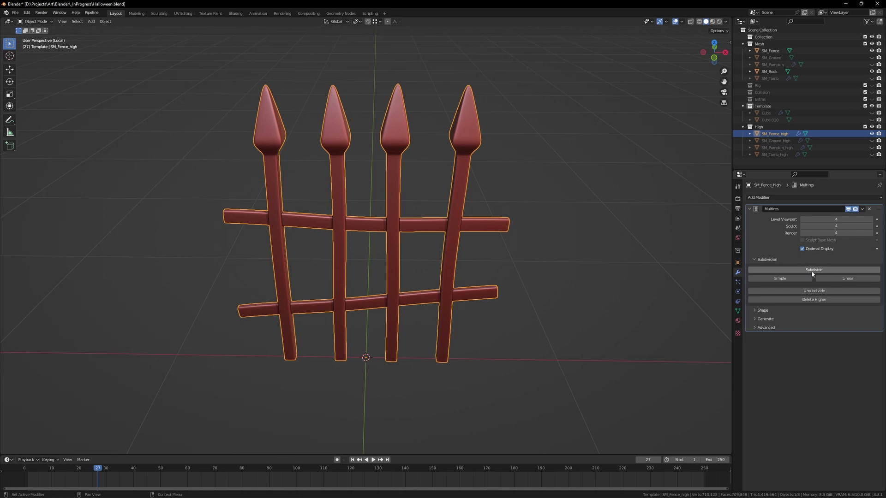
click(815, 271)
Flatten the fence's spearheads in Sculpt Mode with the Orb_Flatten_EdgeProtect brush at 48 px radius and 1.000 strength
mouse_move(498, 209)
middle_down()
mouse_move(575, 176)
mouse_move(366, 198)
mouse_move(519, 210)
mouse_move(268, 137)
mouse_move(307, 123)
mouse_move(284, 134)
middle_up()
key(ctrl+Tab)
scroll(306, 123, up, 3)
key(bracketleft)
key(bracketleft)
drag(270, 95, 267, 97)
middle_drag(281, 164, 393, 147)
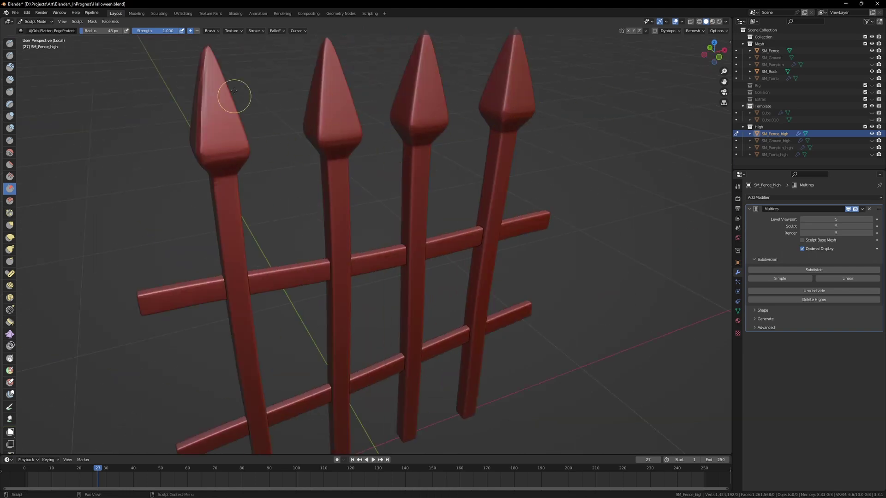
middle_drag(430, 42, 392, 135)
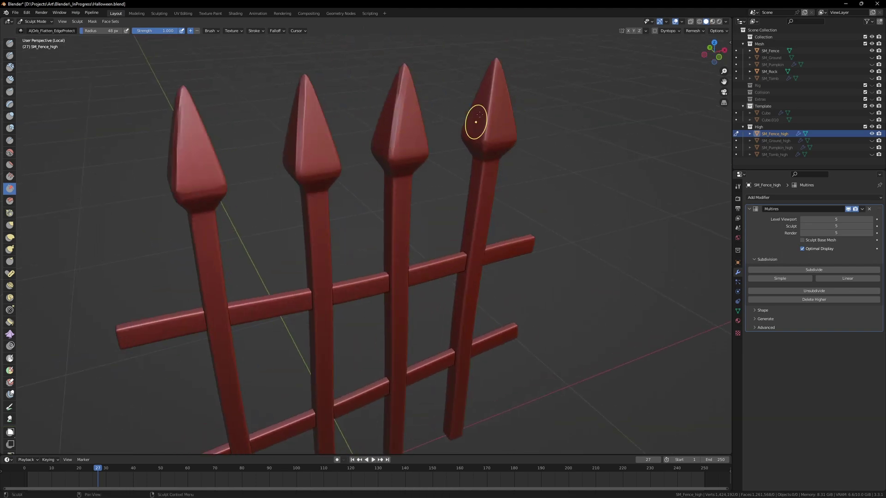
middle_drag(485, 149, 358, 103)
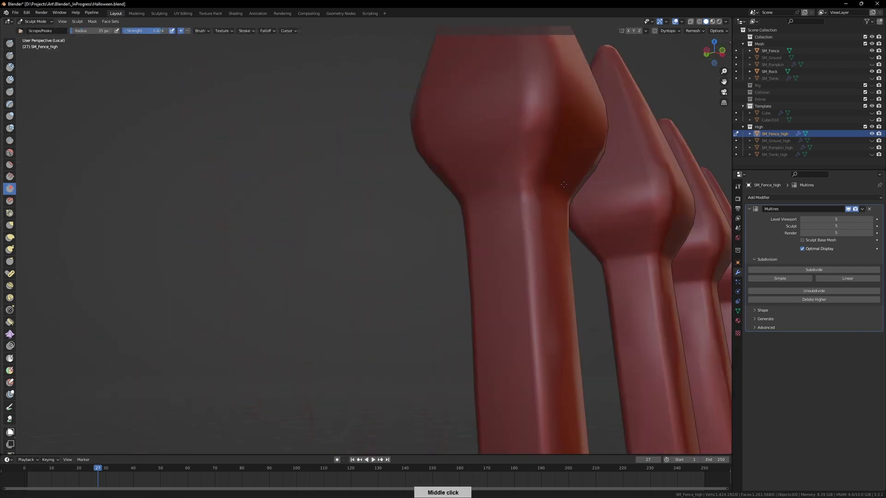
Sharpen the spearheads' edges and their necks with the Scrape/Peaks brush at 55 px radius and 0.824 strength
mouse_move(618, 217)
ctrl+middle_down()
mouse_move(618, 232)
mouse_move(392, 199)
ctrl+middle_up()
drag(392, 199, 463, 197)
middle_drag(464, 197, 244, 242)
drag(244, 242, 259, 250)
mouse_move(258, 249)
middle_down()
mouse_move(195, 241)
mouse_move(352, 174)
mouse_move(673, 158)
mouse_move(473, 218)
mouse_move(501, 231)
mouse_move(475, 260)
mouse_move(229, 250)
middle_up()
middle_drag(192, 295, 439, 166)
middle_drag(319, 193, 238, 194)
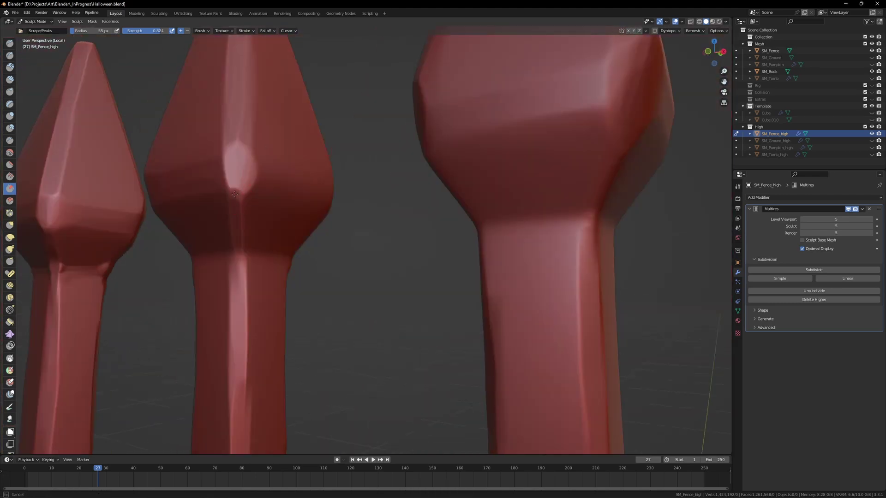
Scrape uneven bevels along the upper edges of the fence posts from all sides with the Scrape/Peaks brush
middle_drag(295, 192, 449, 290)
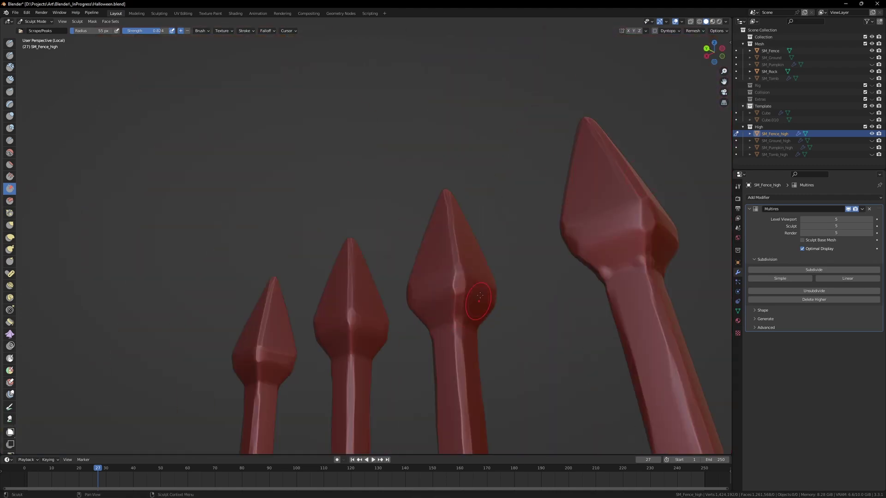
middle_drag(494, 227, 422, 155)
middle_drag(315, 148, 285, 190)
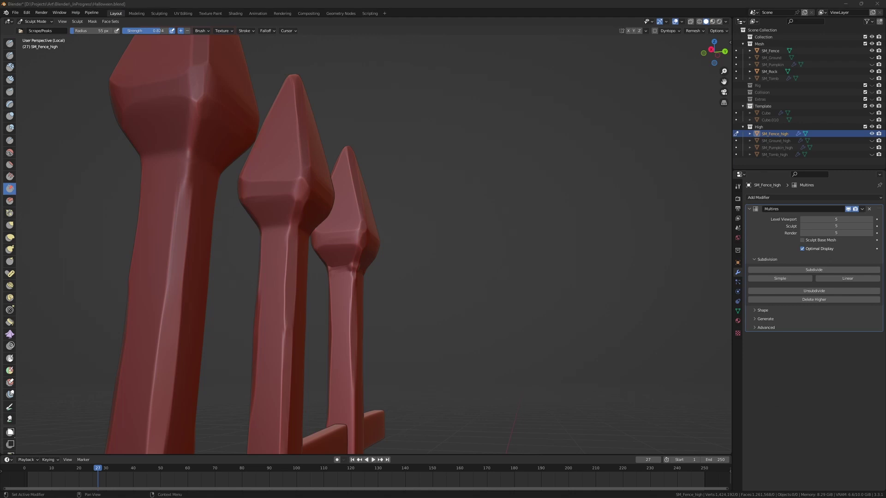
middle_drag(361, 146, 268, 155)
middle_drag(257, 194, 361, 134)
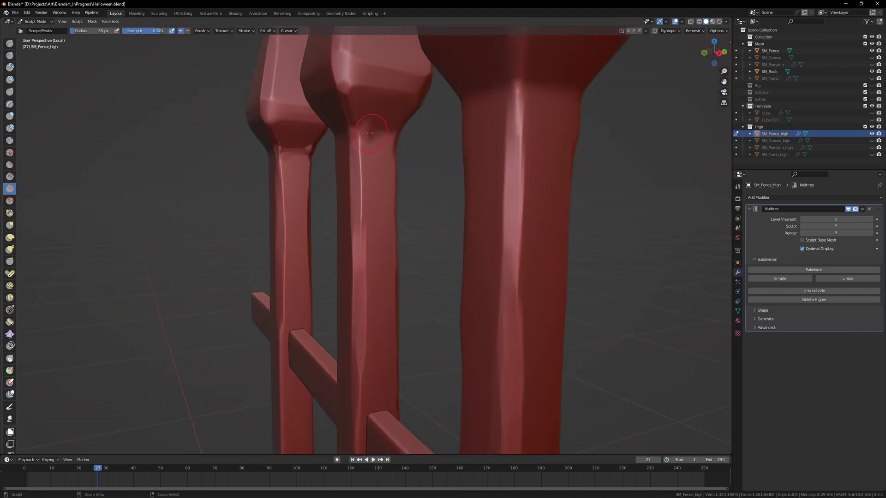
mouse_move(420, 128)
middle_down()
mouse_move(333, 139)
mouse_move(342, 125)
mouse_move(334, 138)
mouse_move(466, 168)
mouse_move(366, 167)
mouse_move(302, 176)
mouse_move(298, 184)
mouse_move(310, 116)
mouse_move(373, 152)
mouse_move(411, 125)
mouse_move(337, 246)
mouse_move(404, 265)
mouse_move(427, 242)
mouse_move(400, 252)
mouse_move(348, 247)
mouse_move(448, 203)
mouse_move(443, 138)
middle_up()
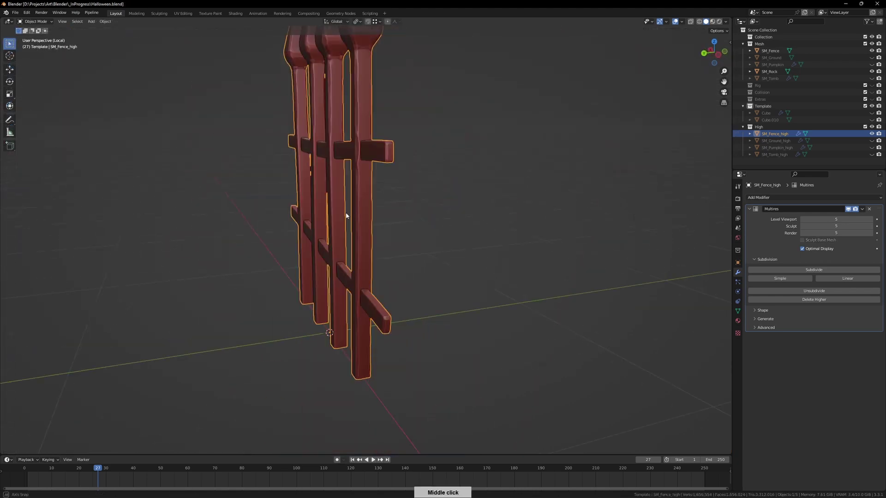
Separate the fence's horizontal rails into their own object and hide it
middle_drag(346, 215, 362, 190)
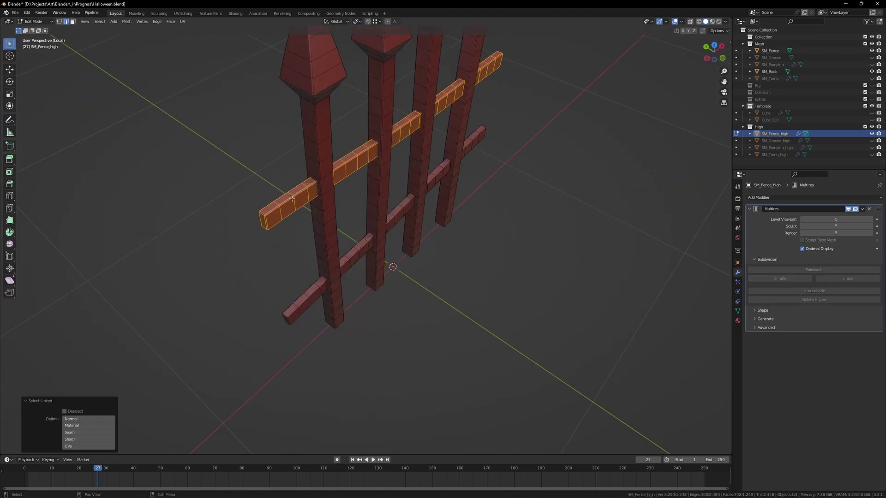
key(p)
click(276, 300)
key(ctrl+Tab)
click(220, 288)
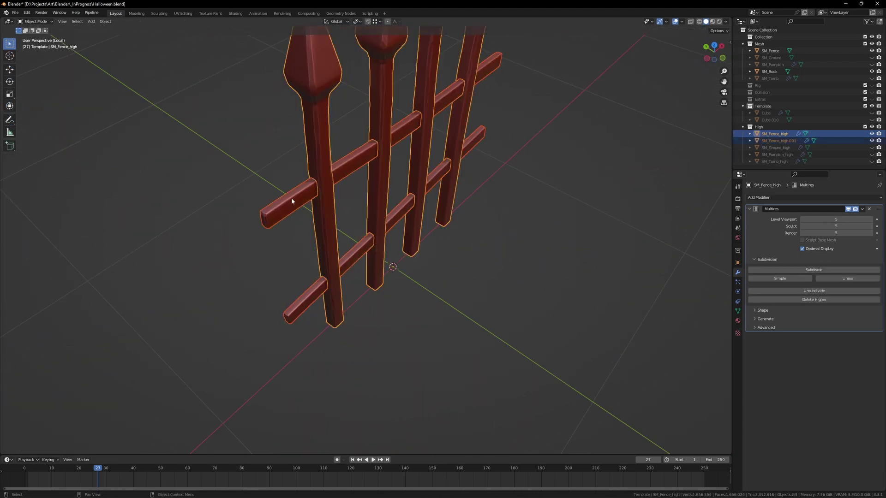
click(283, 206)
key(h)
Flatten the corner edges of the bare fence posts with the Orb_Flatten_EdgeProtect brush at 32 px radius
click(323, 157)
middle_drag(346, 143, 271, 151)
key(ctrl+Tab)
click(270, 189)
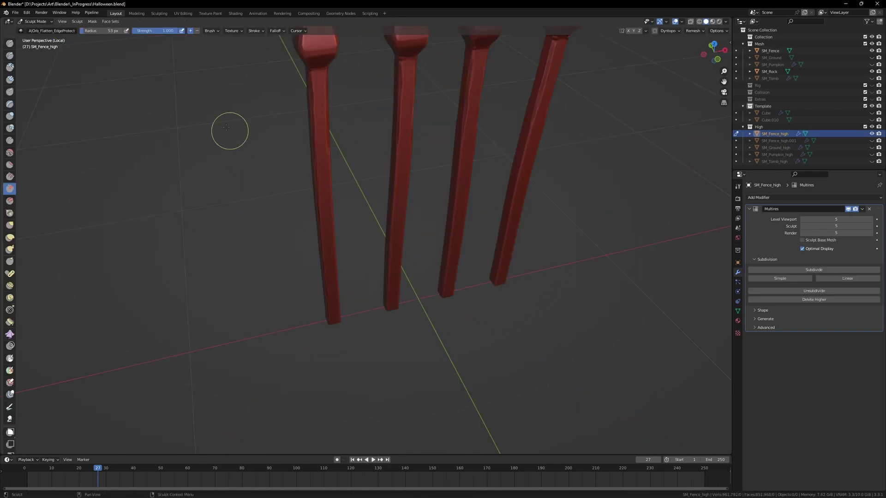
middle_drag(228, 112, 28, 60)
middle_drag(411, 208, 352, 183)
key(f)
click(359, 180)
drag(351, 180, 346, 171)
middle_drag(350, 336, 405, 139)
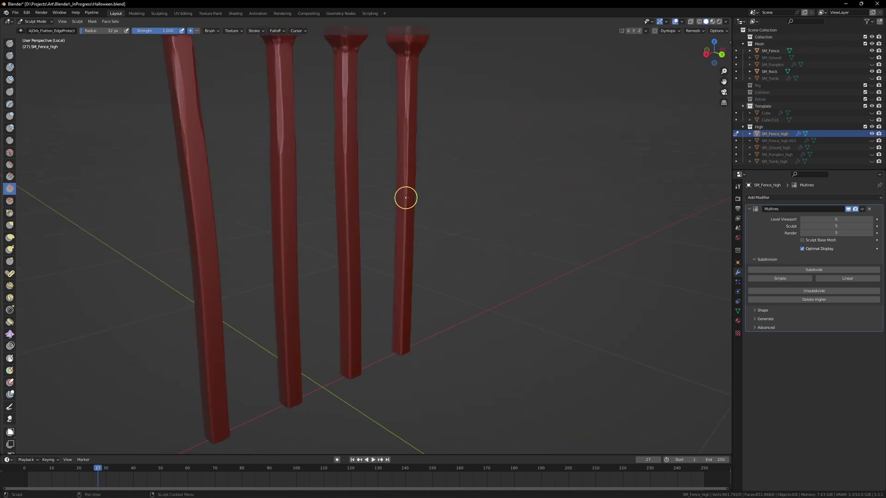
mouse_move(400, 367)
middle_down()
mouse_move(421, 207)
mouse_move(448, 145)
mouse_move(320, 134)
middle_up()
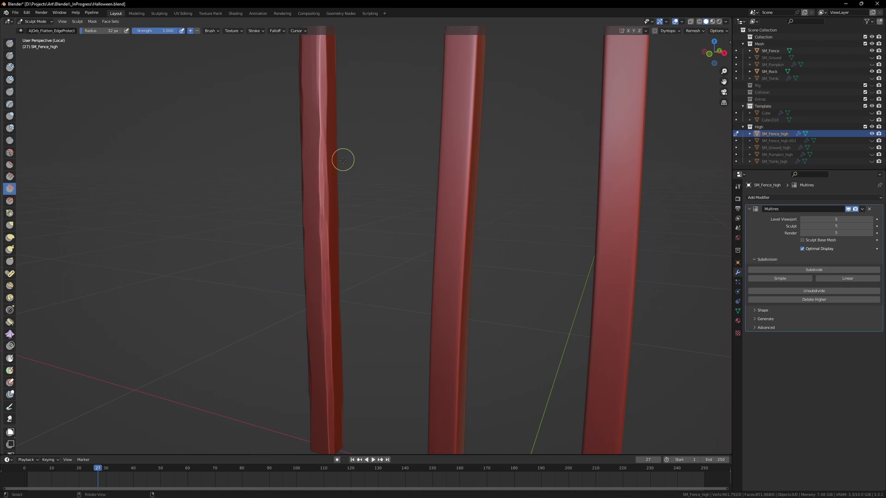
Set the flatten brush radius to 44 px and wear down the remaining post edges
middle_drag(348, 173, 343, 204)
key(f)
click(353, 142)
drag(339, 121, 338, 154)
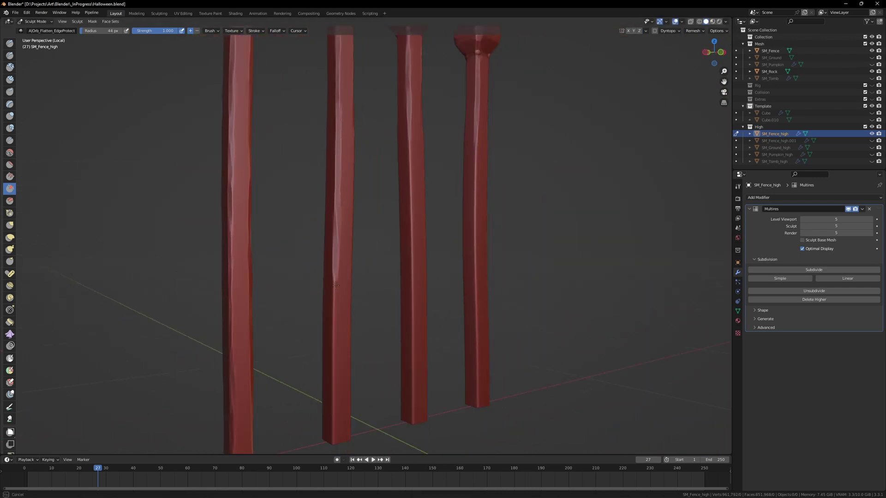
middle_drag(336, 289, 315, 161)
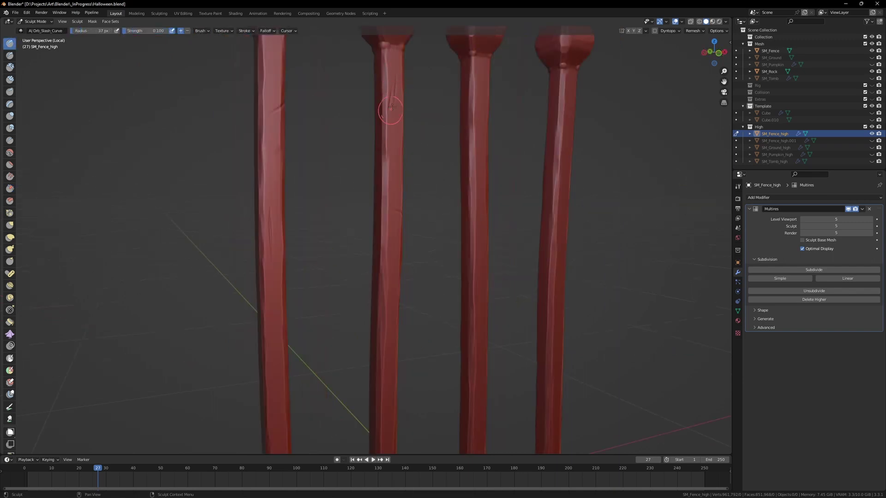
Cut slashes across the fence posts and spearheads with the Orb_Slash_Curve brush at 37 px radius and 0.100 strength
scroll(507, 152, down, 3)
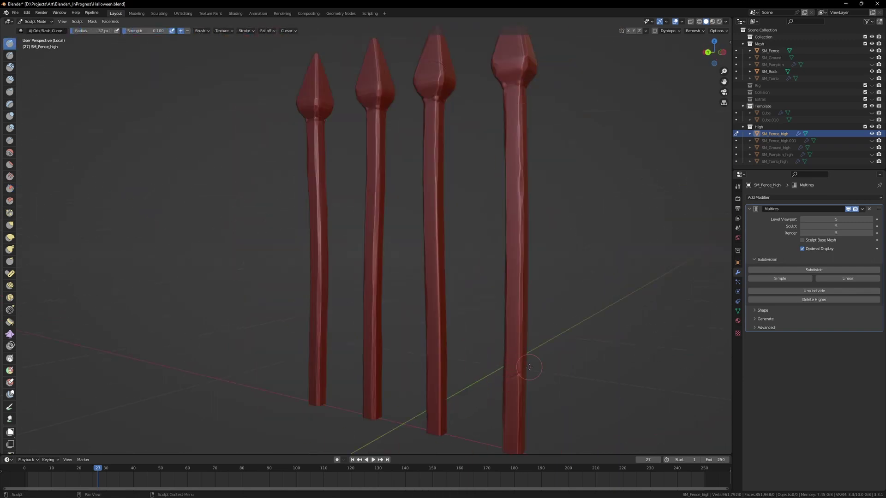
middle_drag(519, 375, 538, 388)
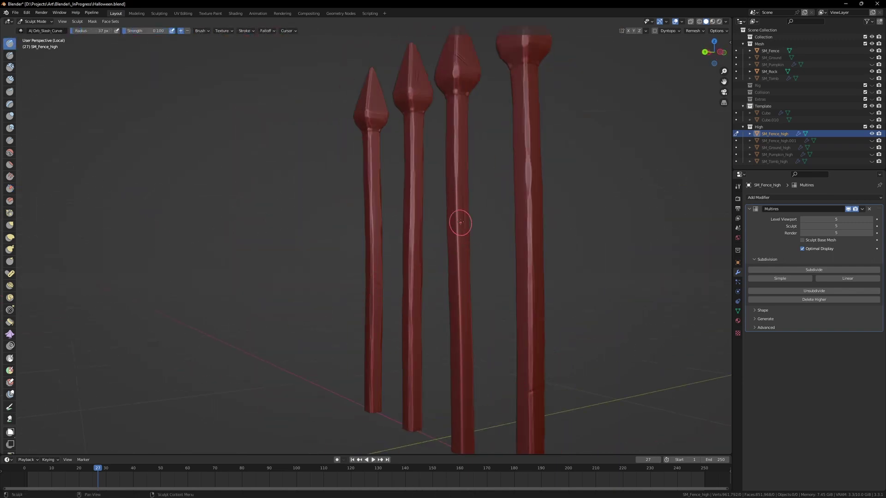
middle_drag(376, 359, 376, 187)
scroll(403, 196, down, 3)
scroll(358, 293, up, 3)
middle_drag(349, 286, 422, 127)
scroll(393, 231, down, 5)
scroll(411, 208, down, 3)
scroll(411, 193, up, 4)
middle_drag(406, 354, 351, 199)
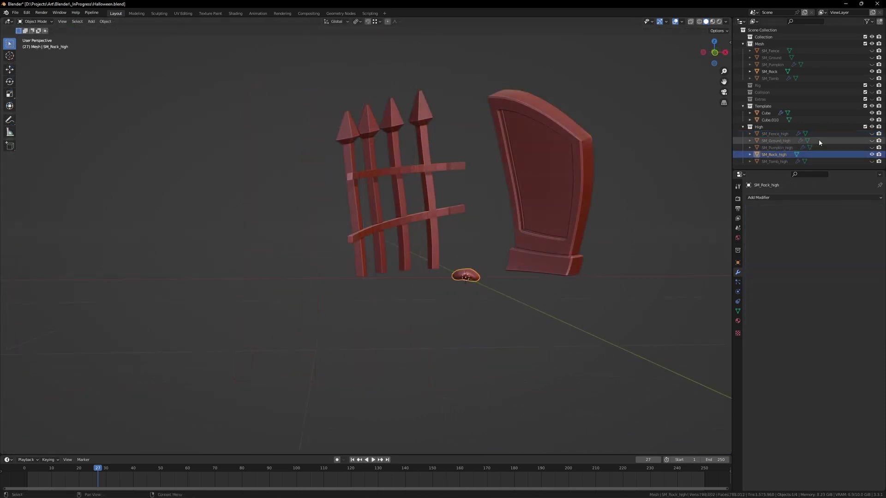
Shade SM_Rock_high smooth and isolate it for sculpting
key(q)
click(493, 256)
right_click(489, 220)
click(482, 220)
middle_drag(481, 221, 452, 272)
Compare the mesh density of SM_Rock and SM_Rock_high in Edit Mode
key(ctrl+Tab)
click(510, 228)
key(Tab)
middle_drag(409, 233, 466, 180)
click(778, 73)
key(Tab)
key(ctrl+Tab)
click(565, 167)
click(783, 156)
mouse_move(417, 203)
middle_down()
mouse_move(412, 237)
mouse_move(364, 230)
middle_up()
key(Tab)
key(ctrl+Tab)
click(320, 190)
Flatten broad facets into SM_Rock_high in Sculpt Mode with the Orb_Flatten_EdgeProtect brush at 151 px radius and 1.000 strength
key(ctrl+Tab)
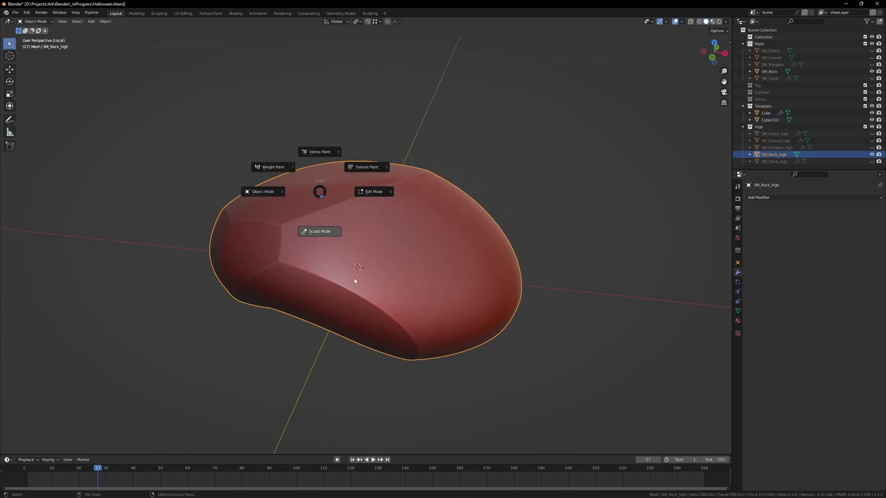
click(354, 281)
middle_drag(354, 281, 428, 227)
click(20, 30)
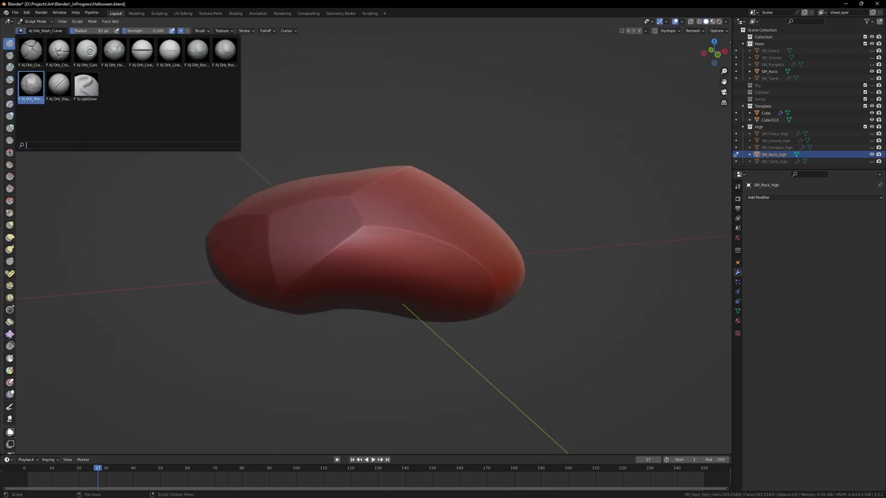
click(10, 188)
key(f)
click(399, 230)
middle_drag(351, 239, 333, 268)
drag(333, 269, 328, 283)
middle_drag(370, 225, 406, 241)
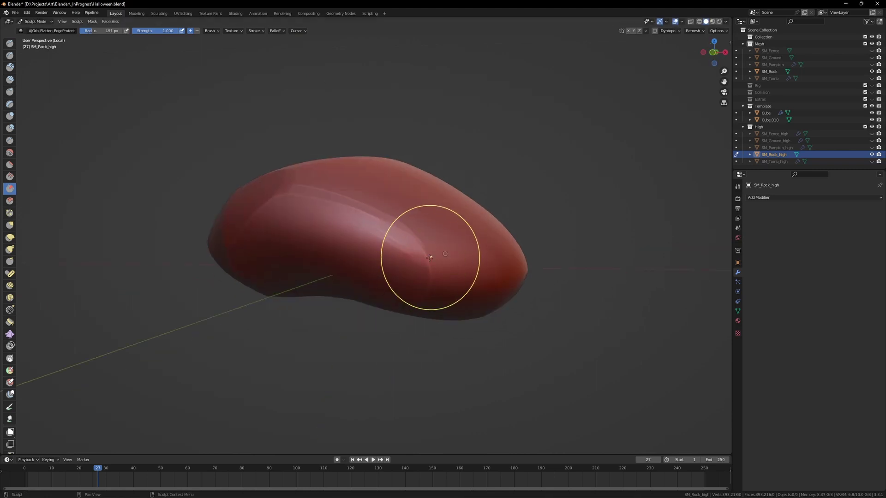
drag(424, 272, 428, 267)
Carve smaller facets along the rock's creases with the Scrape/Peaks brush at 77 px radius and 0.824 strength
mouse_move(475, 249)
middle_down()
mouse_move(494, 180)
mouse_move(491, 233)
mouse_move(412, 234)
mouse_move(336, 178)
mouse_move(362, 258)
middle_up()
key(f)
click(297, 223)
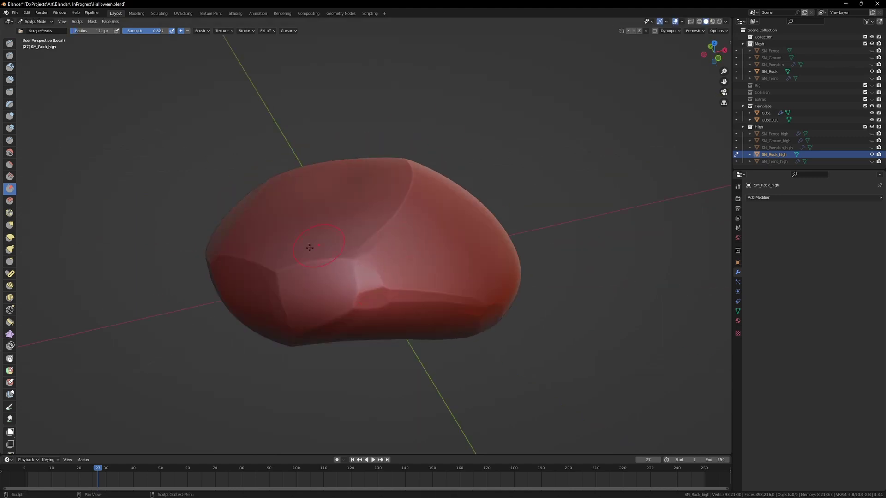
middle_drag(293, 300, 447, 200)
middle_drag(442, 170, 375, 169)
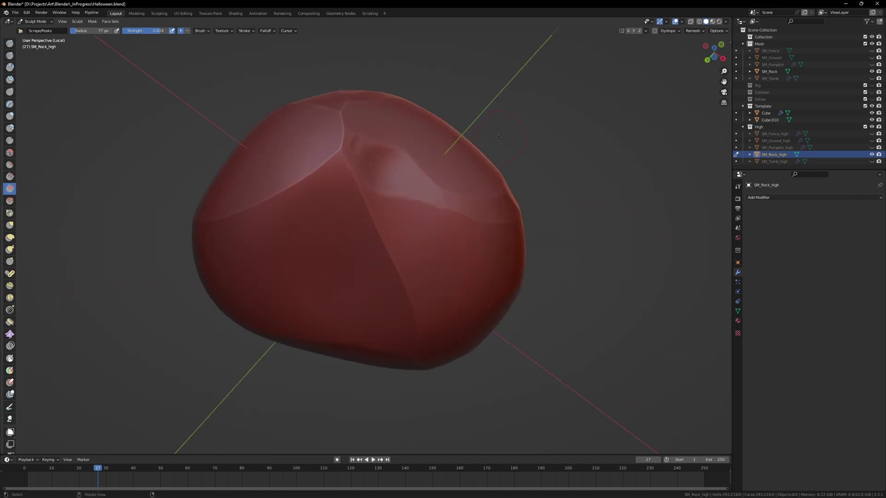
middle_drag(494, 150, 309, 171)
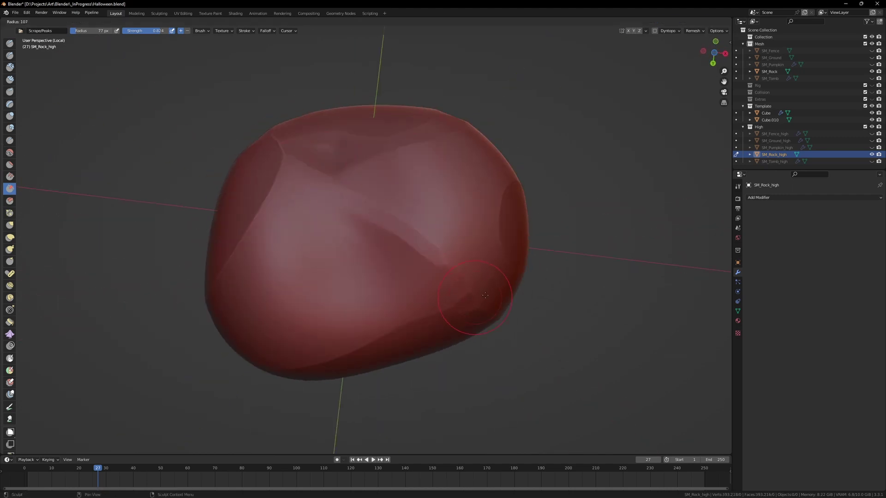
Set the Scrape/Peaks radius to 82 px and scrape the rock's rounded end
click(451, 272)
middle_drag(451, 273, 421, 177)
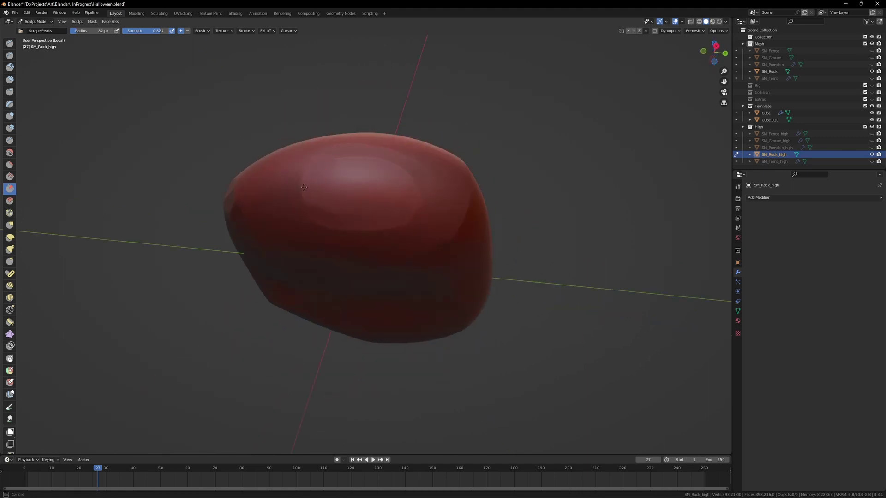
middle_drag(523, 120, 455, 155)
Enlarge the Scrape/Peaks brush to 119 px radius and carve broader facets around the rock's remaining sides
key(f)
click(455, 154)
mouse_move(323, 189)
middle_down()
mouse_move(296, 246)
mouse_move(291, 238)
mouse_move(280, 248)
middle_up()
drag(279, 248, 278, 250)
mouse_move(277, 249)
middle_down()
mouse_move(436, 268)
mouse_move(397, 249)
mouse_move(406, 253)
mouse_move(310, 265)
mouse_move(358, 213)
middle_up()
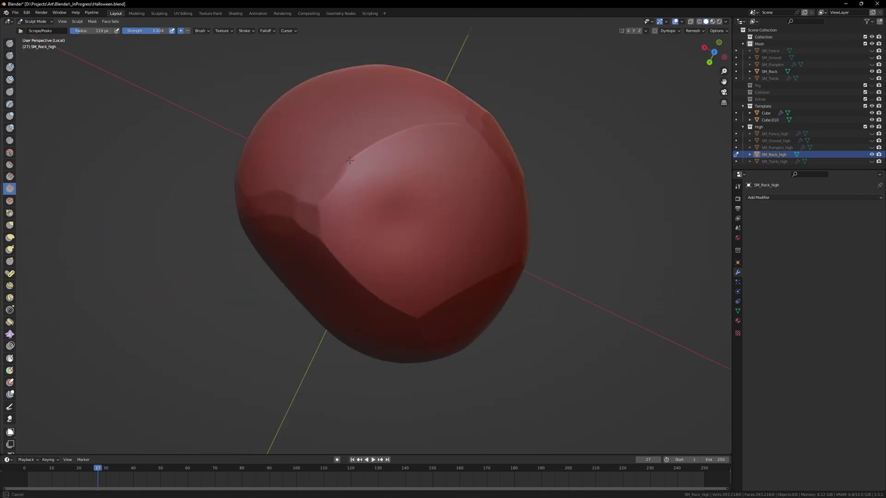
middle_drag(340, 147, 374, 190)
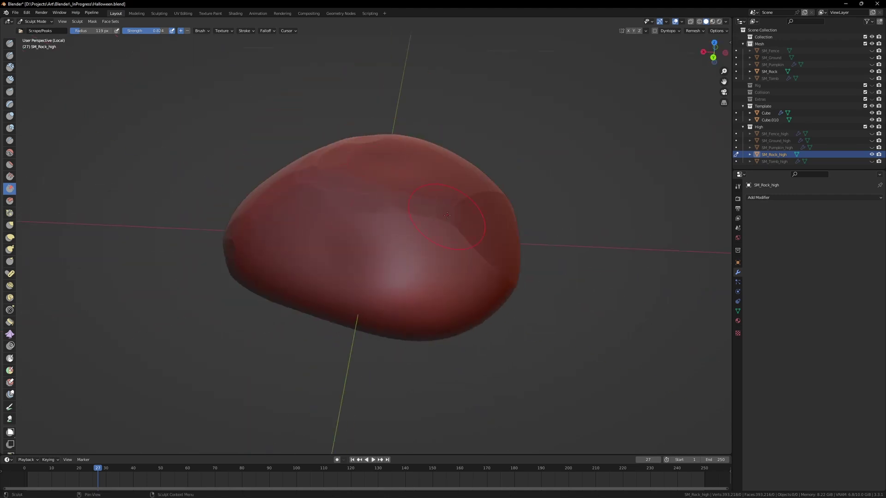
Scrape further facets around SM_Rock_high's underside and long sides with the Scrape/Peaks brush at 119 px radius and 0.824 strength
mouse_move(441, 226)
middle_down()
mouse_move(453, 218)
mouse_move(490, 239)
middle_up()
middle_drag(374, 245, 258, 197)
middle_drag(472, 185, 340, 128)
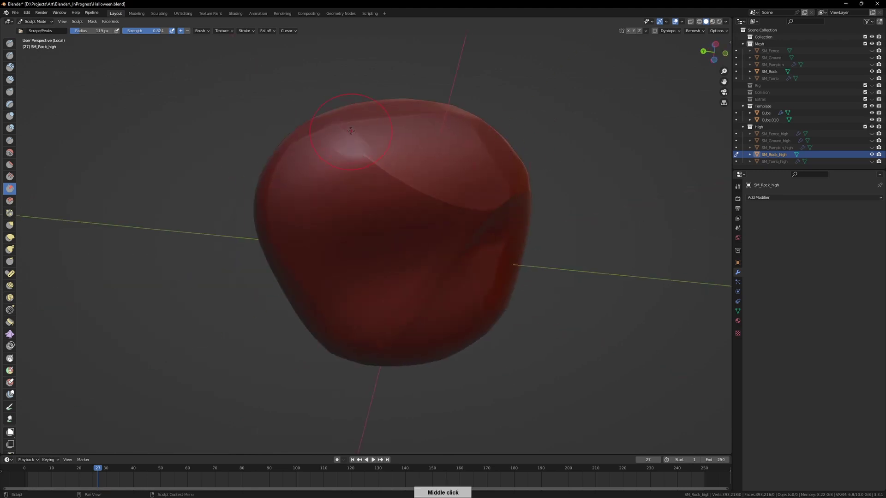
middle_drag(490, 204, 385, 251)
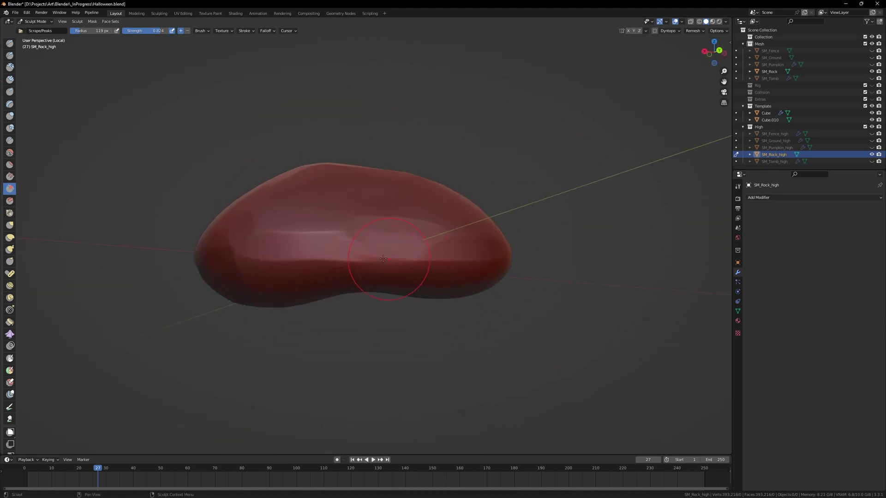
middle_drag(327, 226, 617, 253)
middle_drag(420, 192, 494, 206)
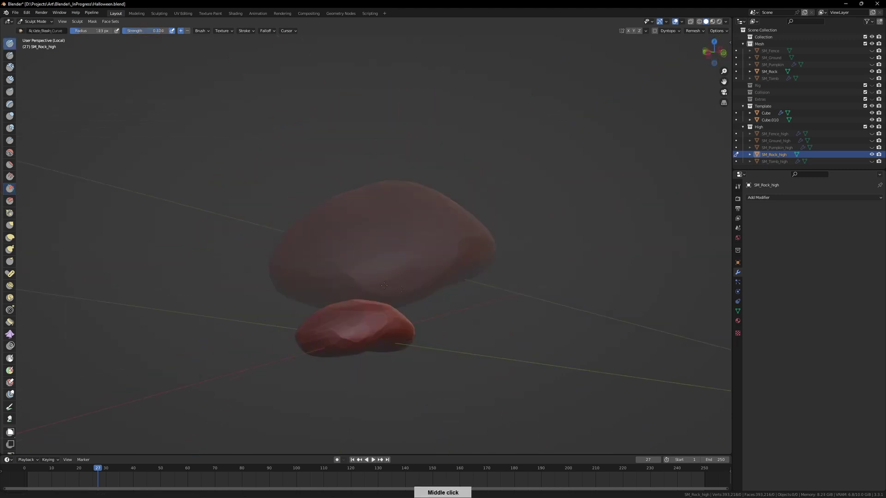
Slash shallow cracks across the rock's top facets with the Orb_Slash_Curve brush at 83 px radius and 0.100 strength
middle_drag(384, 286, 461, 214)
scroll(401, 237, up, 3)
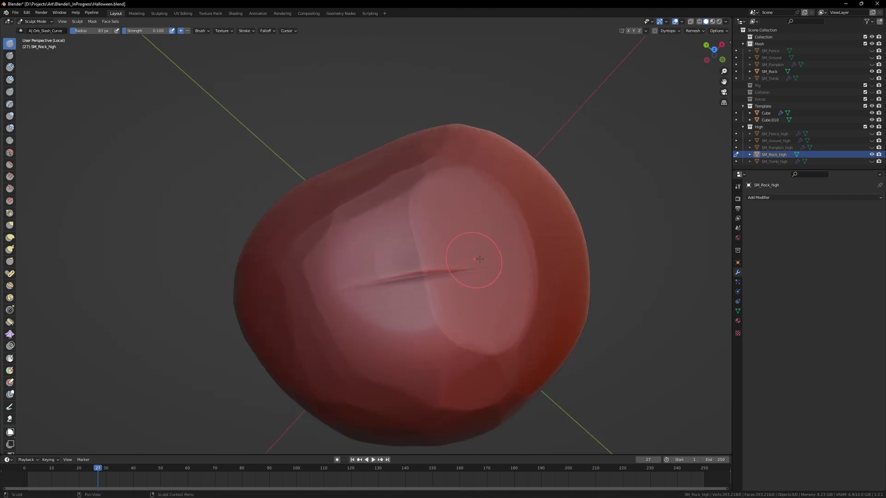
middle_drag(419, 274, 266, 218)
middle_drag(403, 184, 445, 230)
middle_drag(477, 197, 259, 221)
Cut a short, sharp slash into the rock's lower side edge with the Orb_Slash_01 brush at 35 px radius and 0.463 strength
click(10, 67)
click(21, 30)
click(10, 79)
click(21, 30)
click(141, 55)
drag(325, 276, 306, 312)
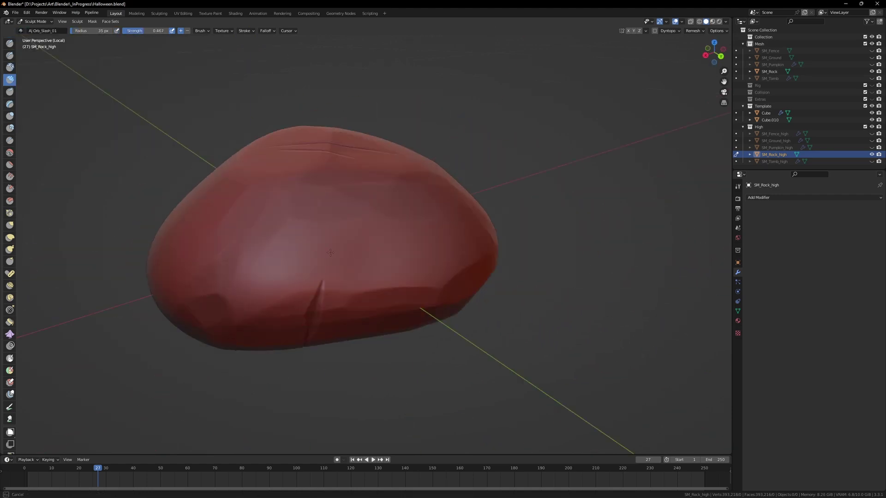
mouse_move(314, 295)
middle_down()
mouse_move(448, 267)
mouse_move(434, 323)
middle_up()
Choose a different slash brush variant and cut a short diagonal slash into another side of the rock
click(20, 31)
click(61, 58)
drag(233, 191, 198, 231)
middle_drag(199, 231, 563, 306)
Carve several crossing slashes over the rock's broad flat facet with the Orb_Slash_Curve brush at 104 px radius and 0.100 strength
click(10, 44)
click(20, 31)
click(115, 58)
mouse_move(351, 199)
middle_down()
mouse_move(406, 273)
mouse_move(417, 267)
middle_up()
drag(378, 272, 475, 258)
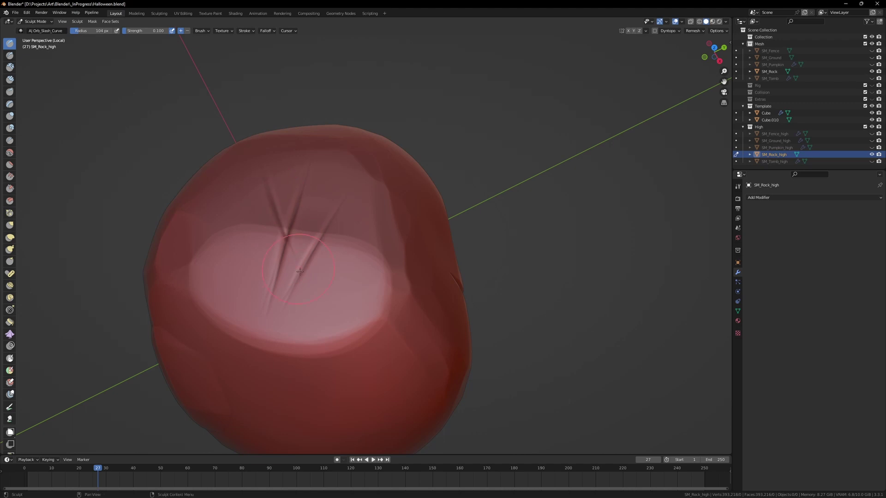